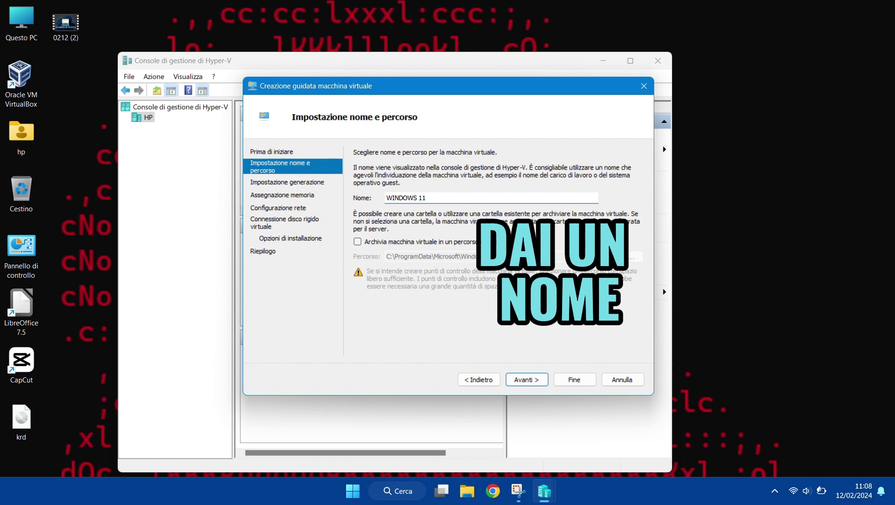
# - Keep the name WINDOWS 11, choose Generation 2 and set startup memory to 4000 MB
pyautogui.click(525, 380)
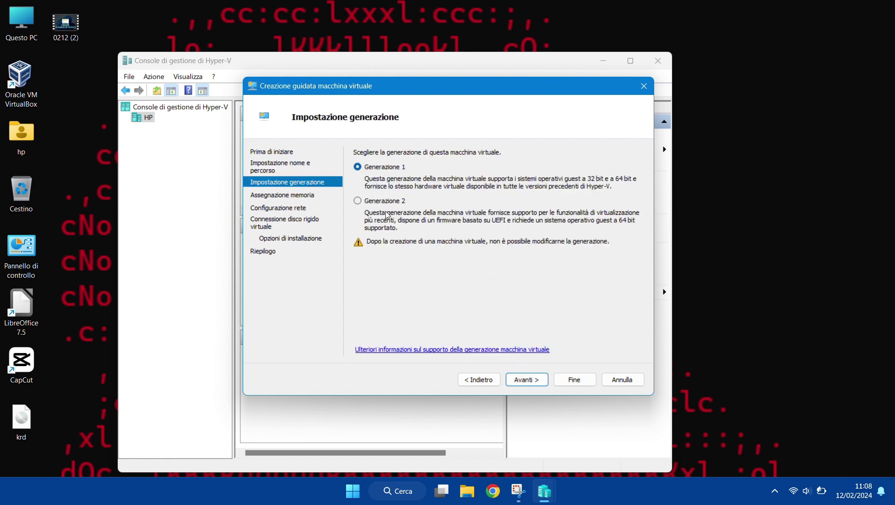
pyautogui.click(371, 204)
pyautogui.click(529, 384)
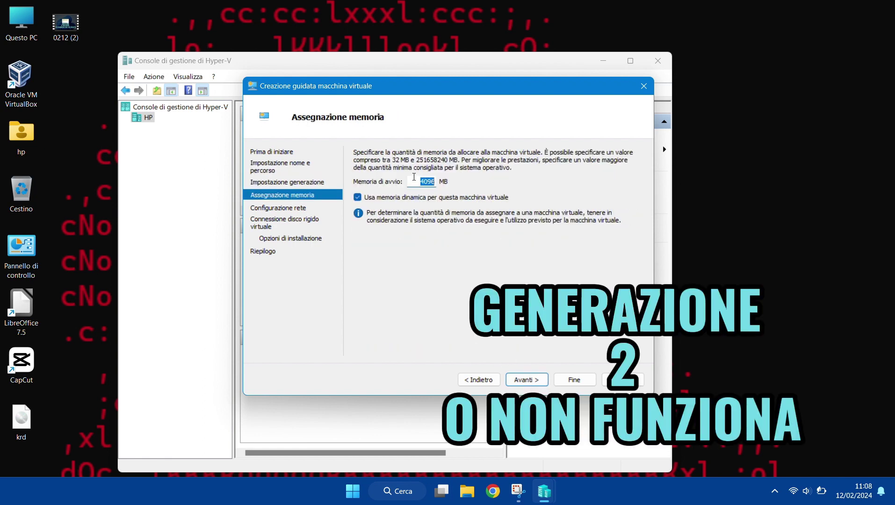
pyautogui.press('BackSpace')
pyautogui.write('4')
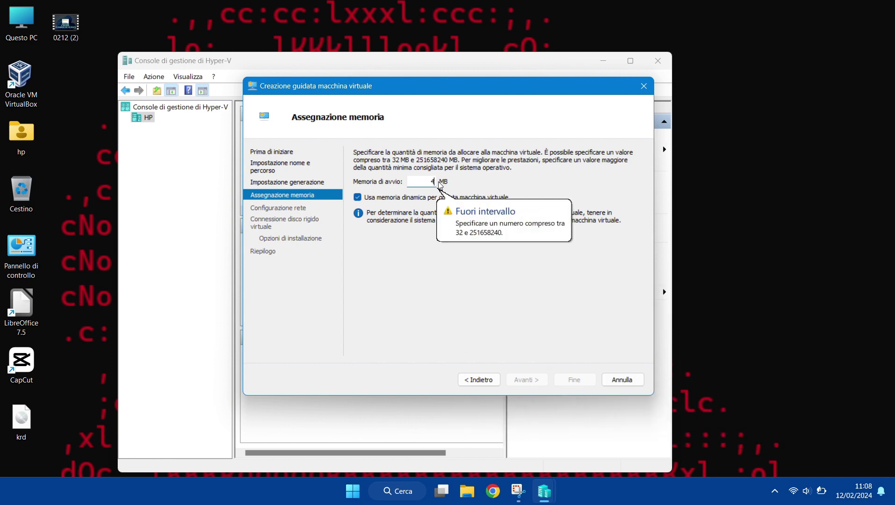
pyautogui.write('000')
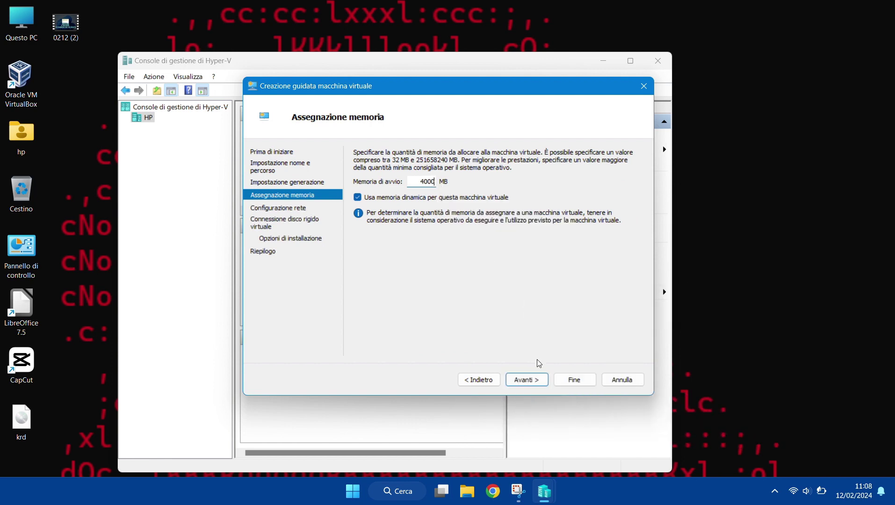
pyautogui.click(526, 380)
# - Connect the VM to Default Switch and keep the default new virtual hard disk
pyautogui.click(451, 177)
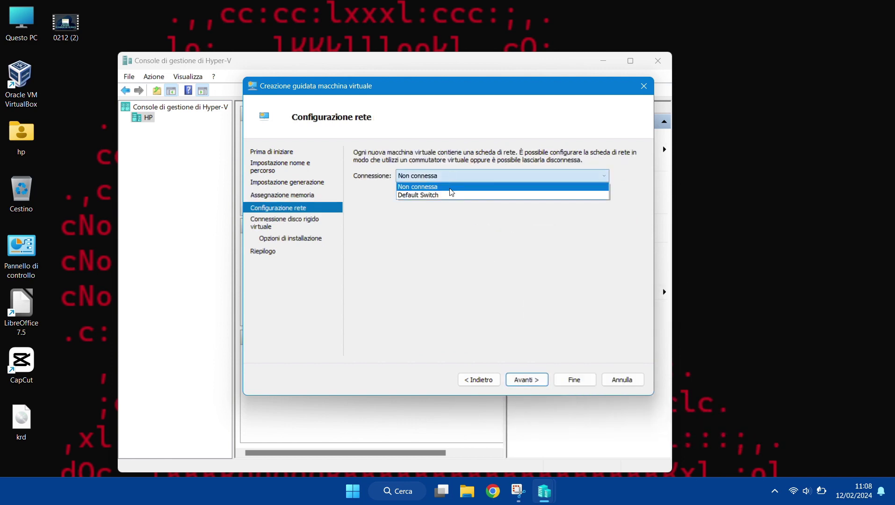
pyautogui.click(452, 195)
pyautogui.click(534, 377)
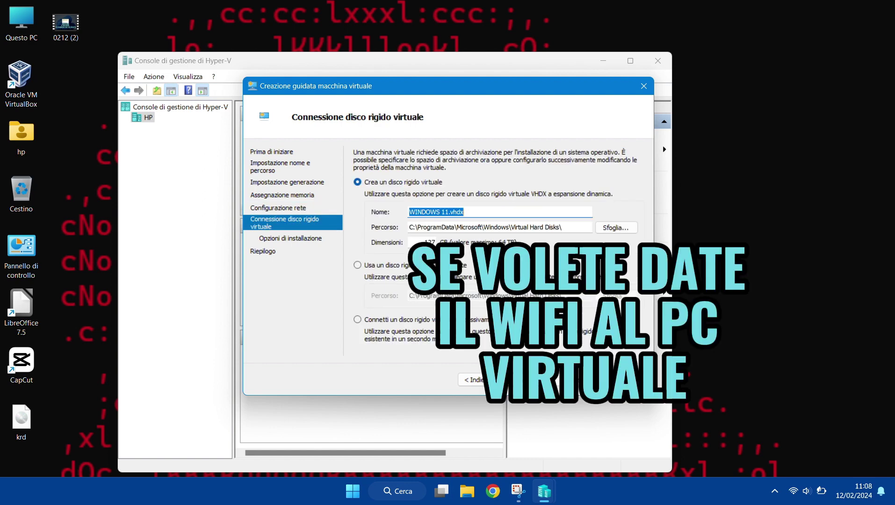
pyautogui.click(494, 207)
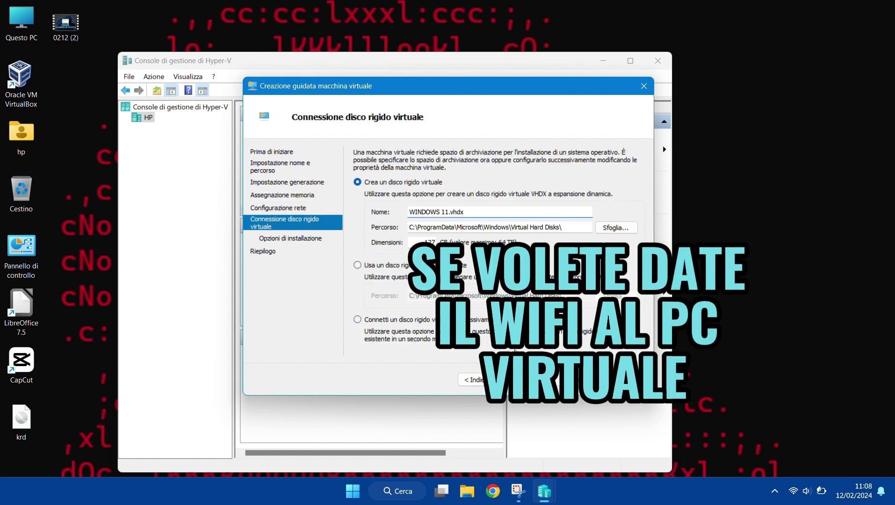
pyautogui.click(526, 379)
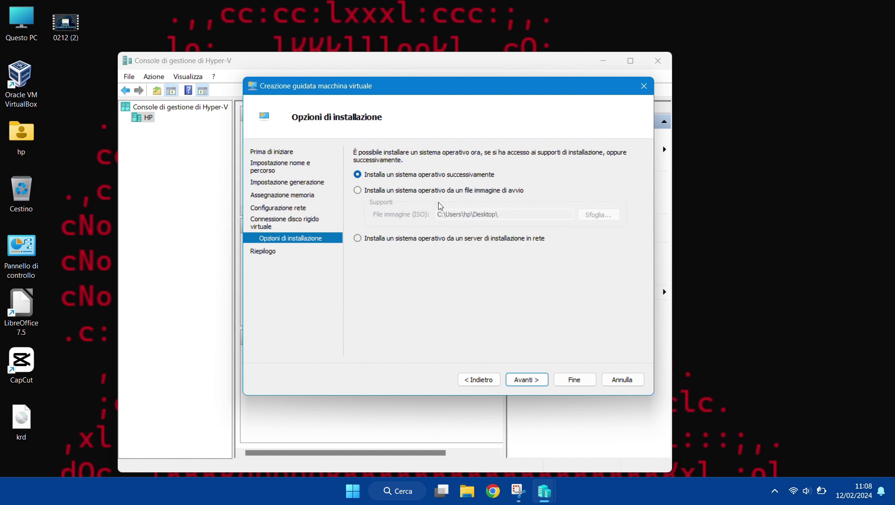
# - Attach Windows11.iso from the Download folder as the boot image and finish creating the VM
pyautogui.click(357, 190)
pyautogui.click(599, 215)
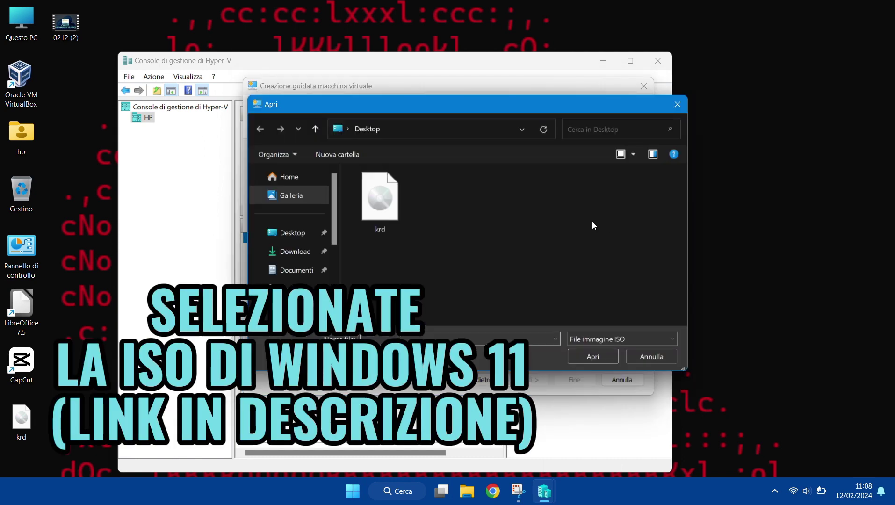
pyautogui.click(296, 252)
pyautogui.click(386, 211)
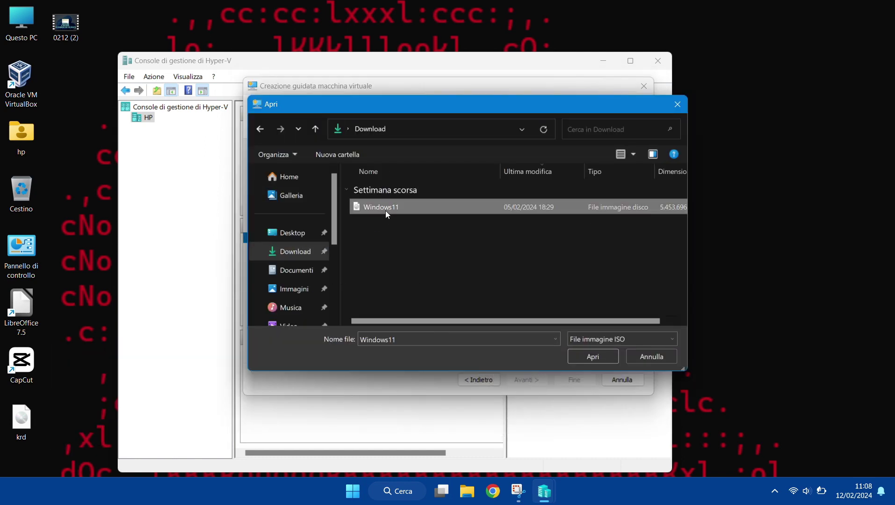
pyautogui.click(594, 356)
pyautogui.click(524, 378)
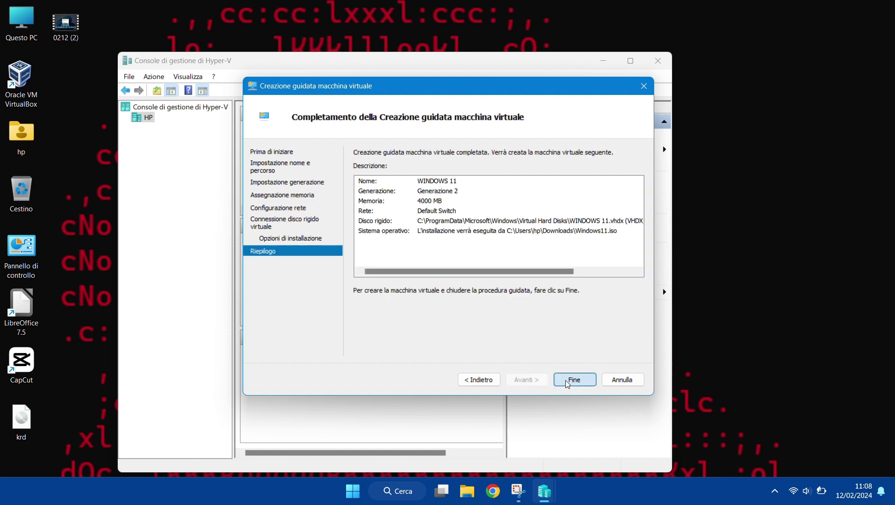
pyautogui.click(568, 382)
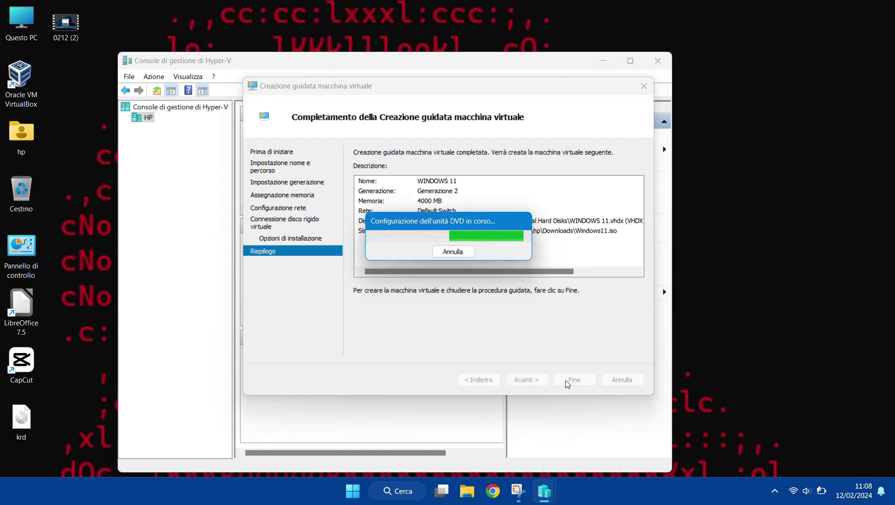
pyautogui.click(300, 146)
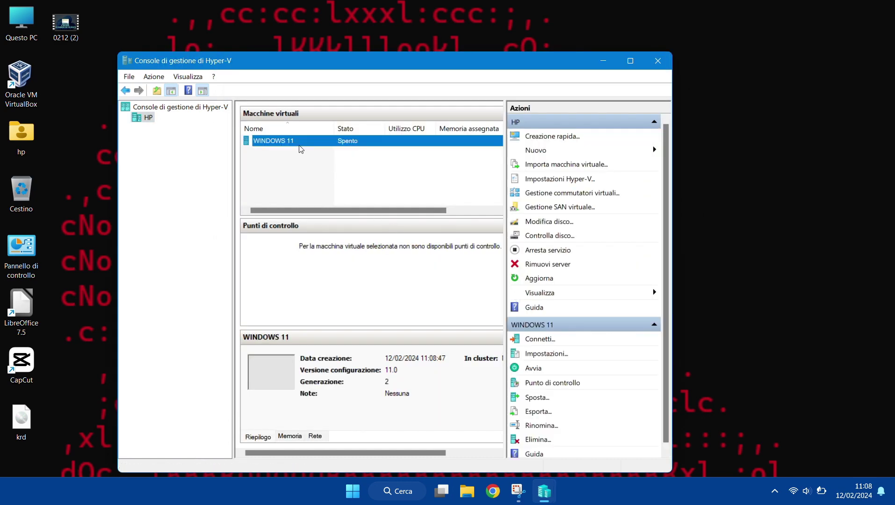
# - Connect to WINDOWS 11, start it, then power off the stuck VM
pyautogui.doubleClick(307, 146)
pyautogui.click(610, 60)
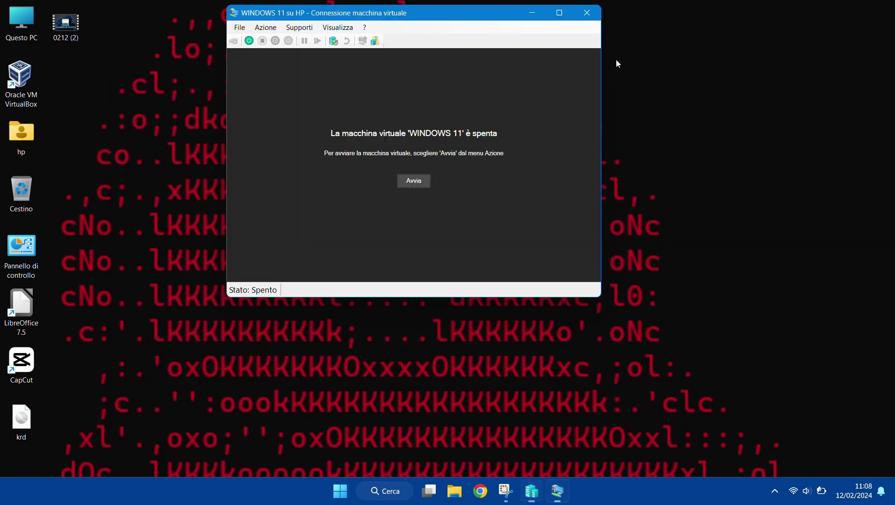
pyautogui.click(405, 187)
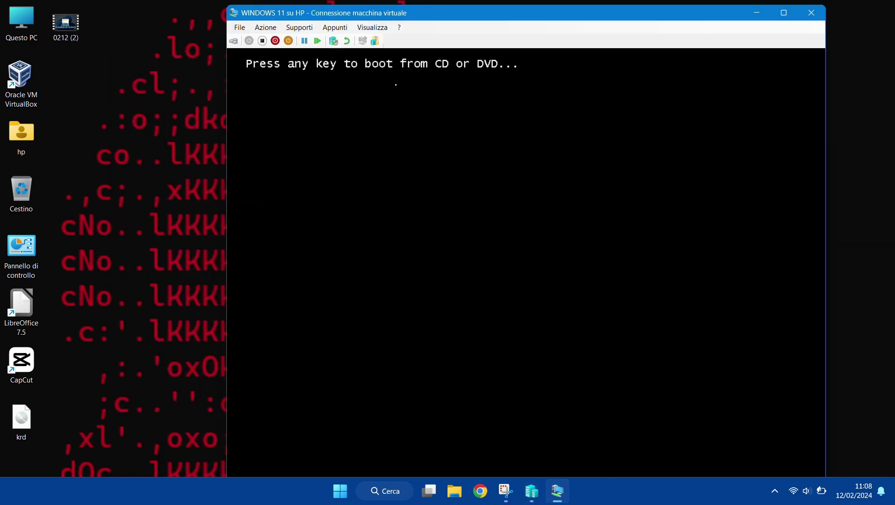
pyautogui.click(776, 19)
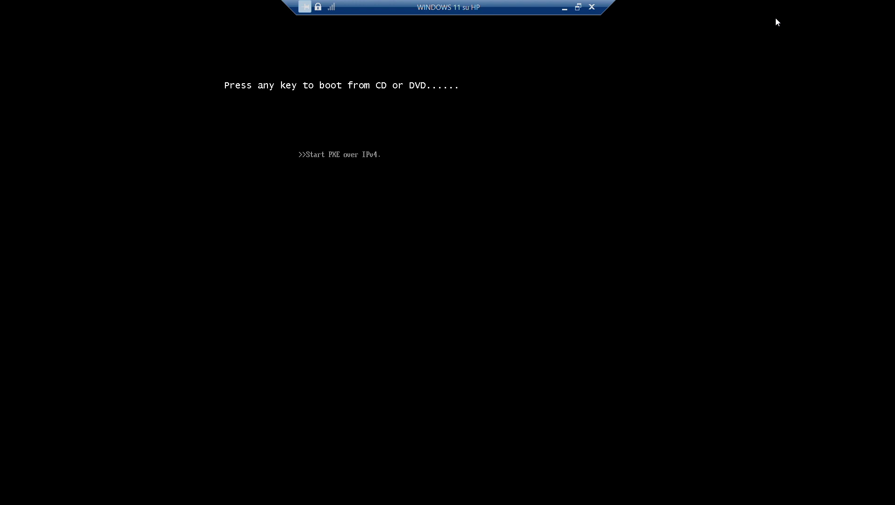
pyautogui.click(579, 7)
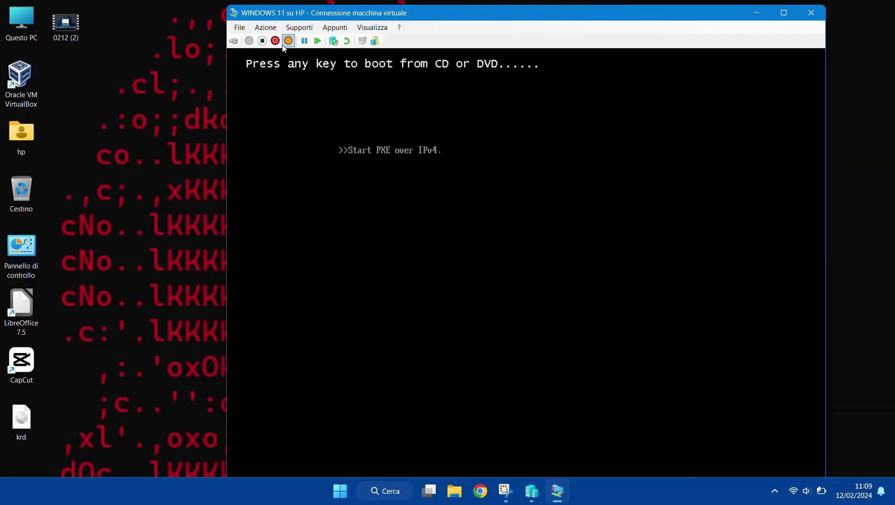
pyautogui.click(262, 41)
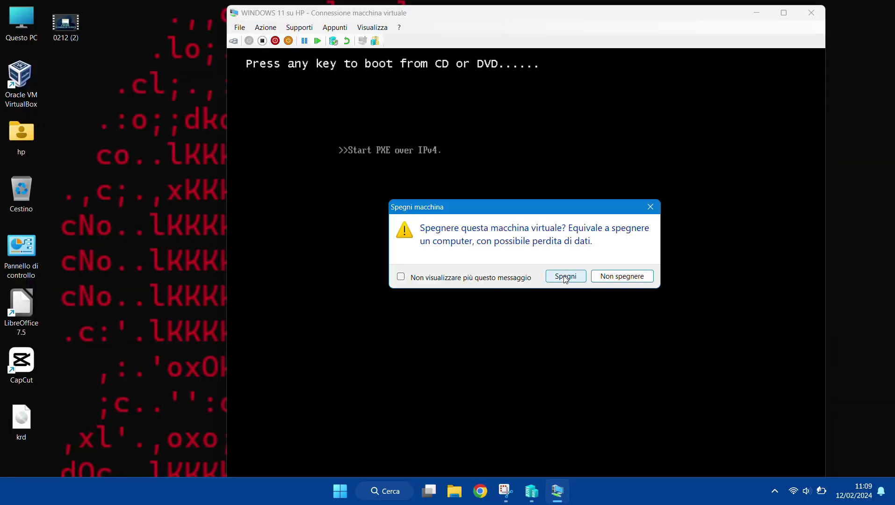
pyautogui.click(567, 277)
# - Restart the VM, run Setup past language, product key and Home edition, then begin powering off
pyautogui.click(413, 178)
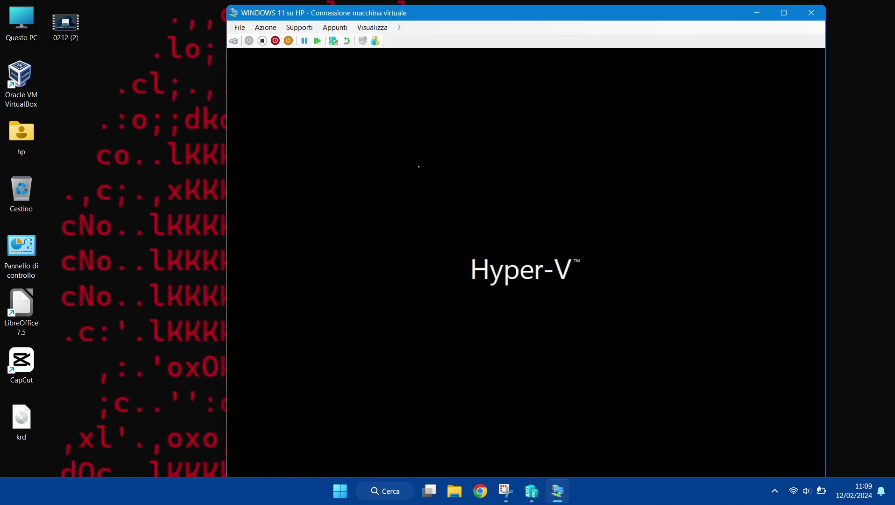
pyautogui.click(785, 13)
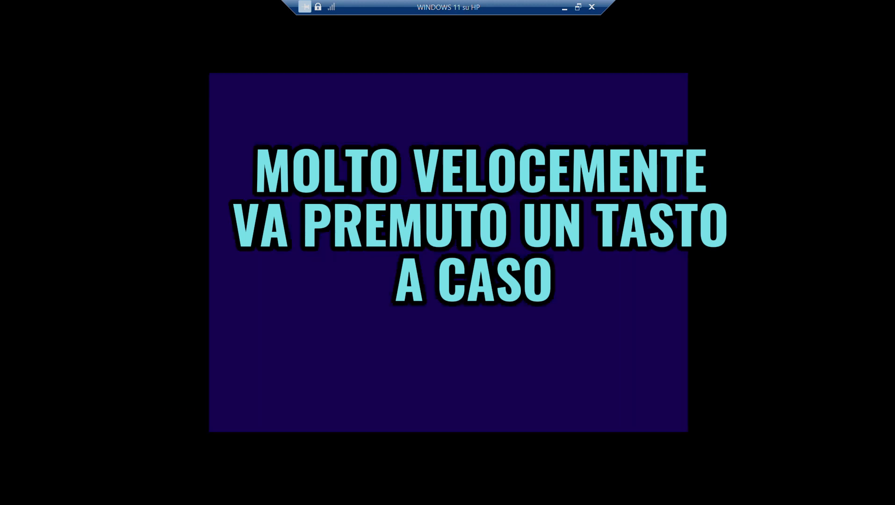
pyautogui.click(578, 329)
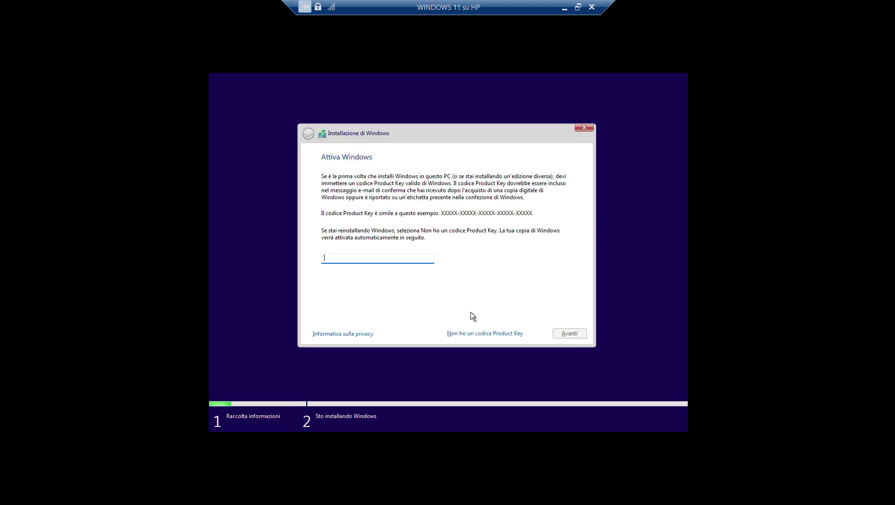
pyautogui.click(468, 333)
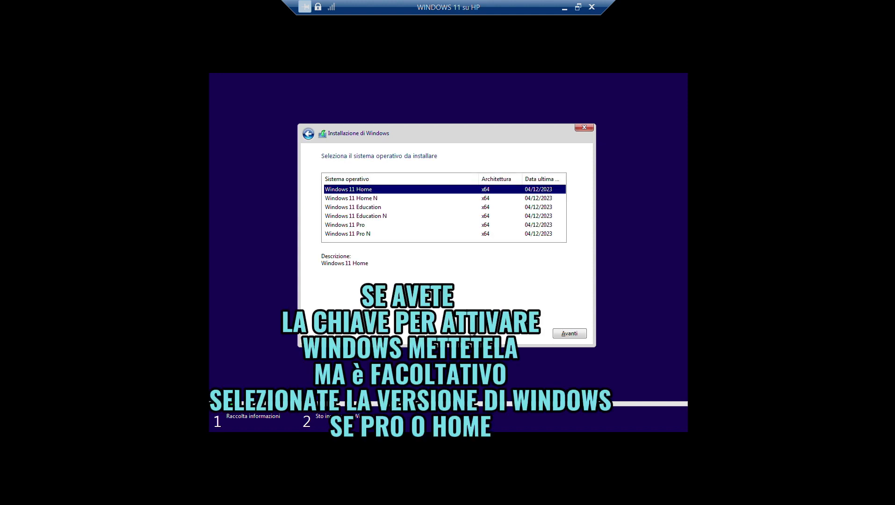
pyautogui.click(564, 333)
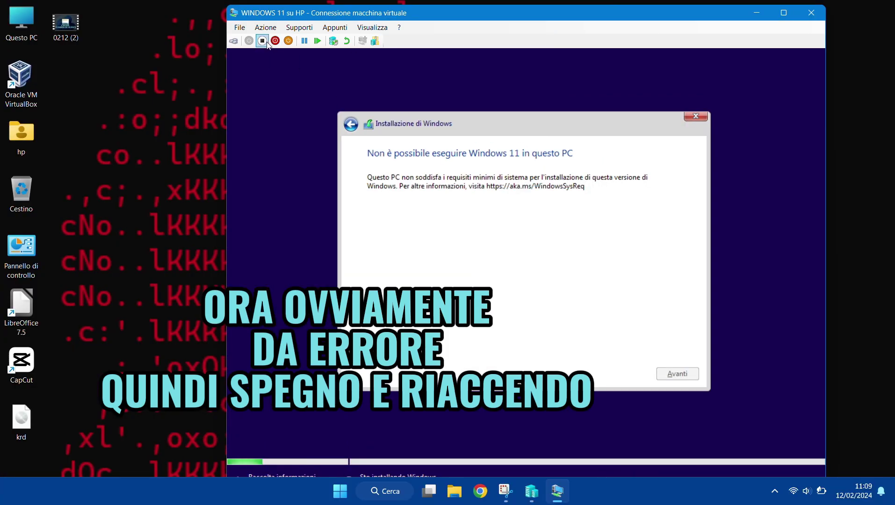
pyautogui.click(262, 40)
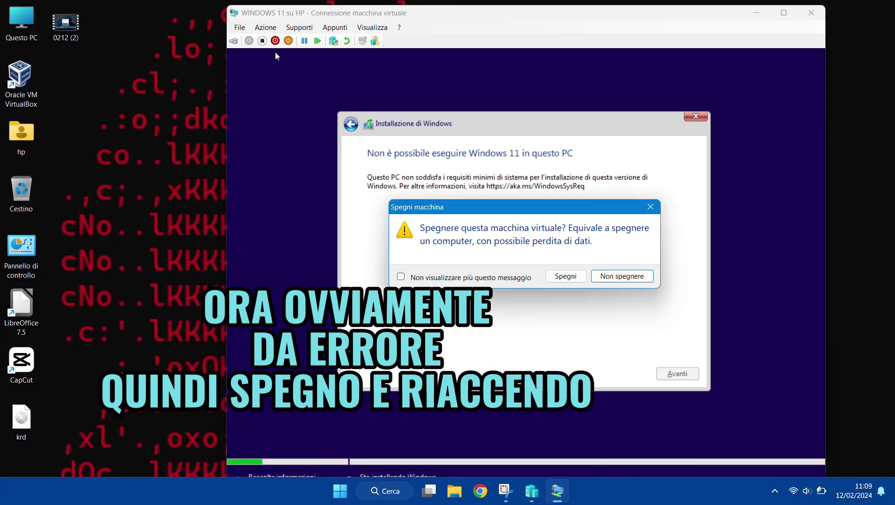
# - Confirm shutdown, enable Trusted Platform Module under Security settings, and start the VM
pyautogui.click(562, 277)
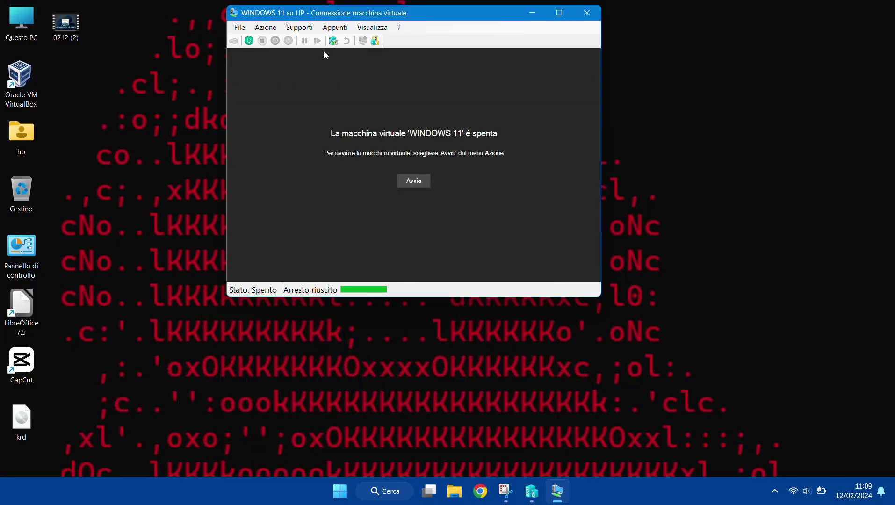
pyautogui.click(240, 27)
pyautogui.click(255, 36)
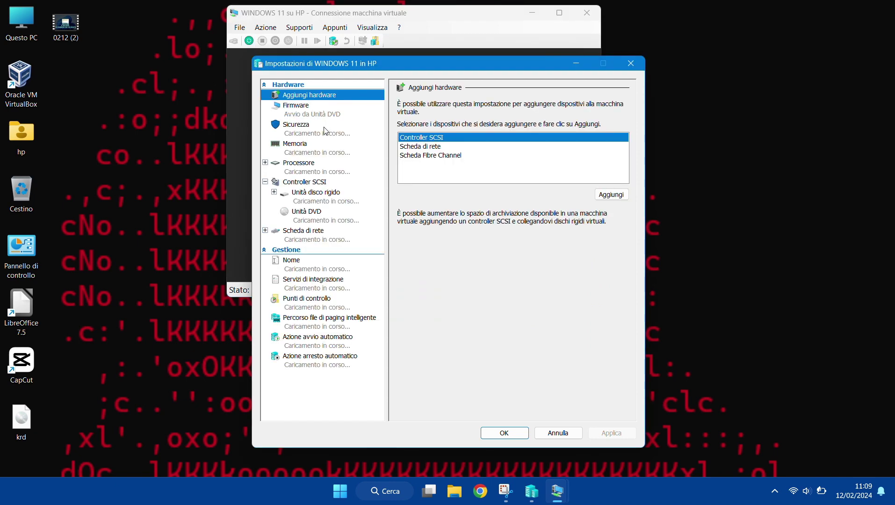
pyautogui.click(296, 125)
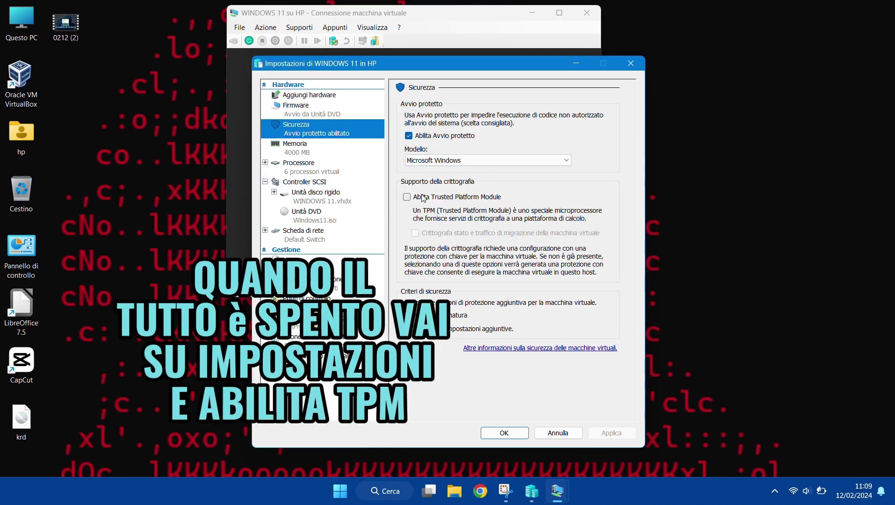
pyautogui.click(407, 198)
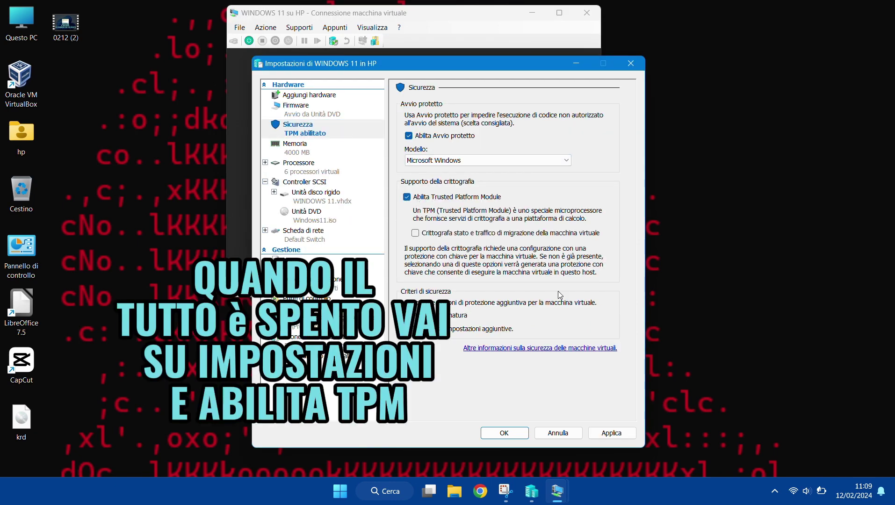
pyautogui.click(608, 432)
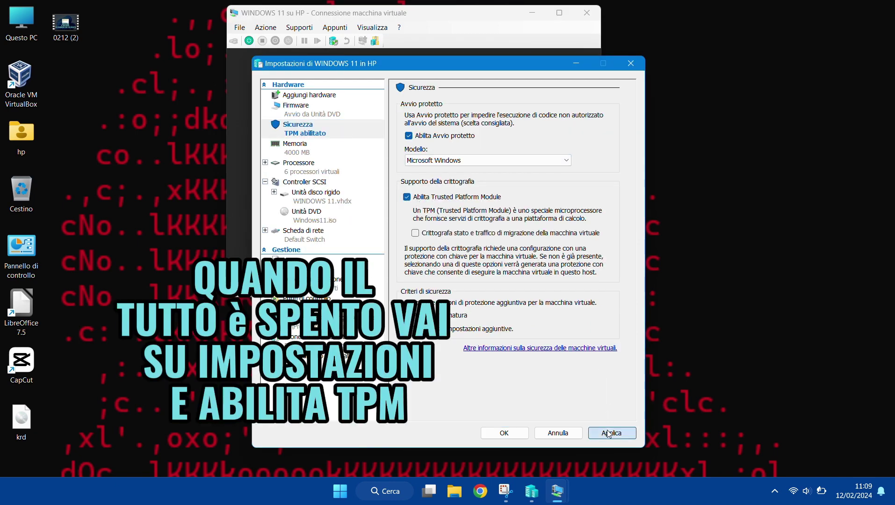
pyautogui.click(506, 432)
pyautogui.click(427, 180)
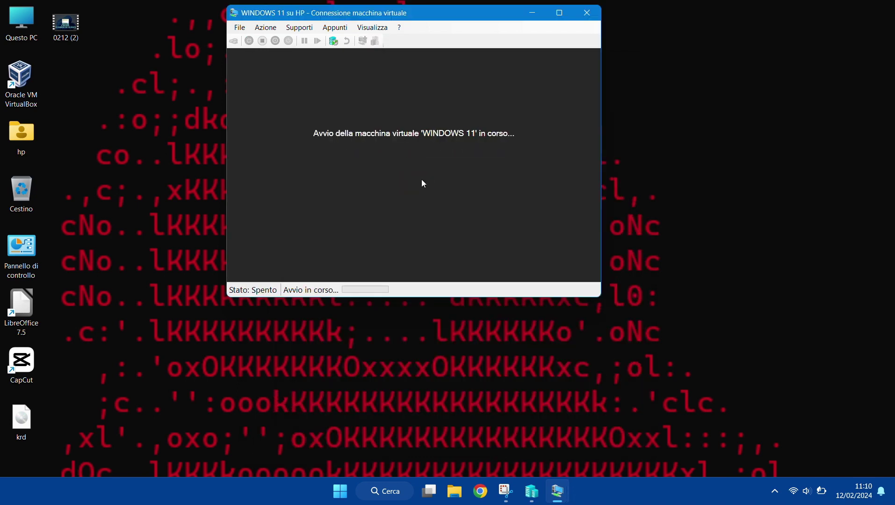
# - Boot from DVD, skip the product key, pick Windows 11 Home, accept the licence and choose Custom
pyautogui.press('Return')
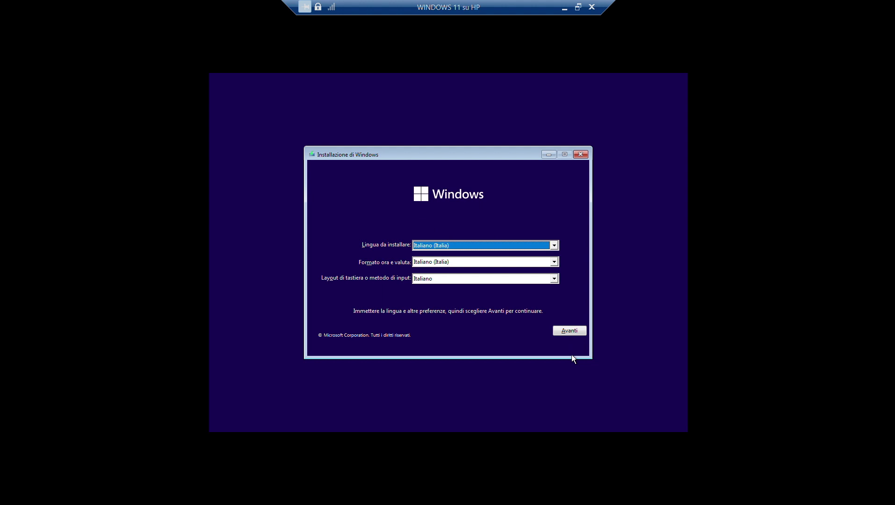
pyautogui.click(575, 331)
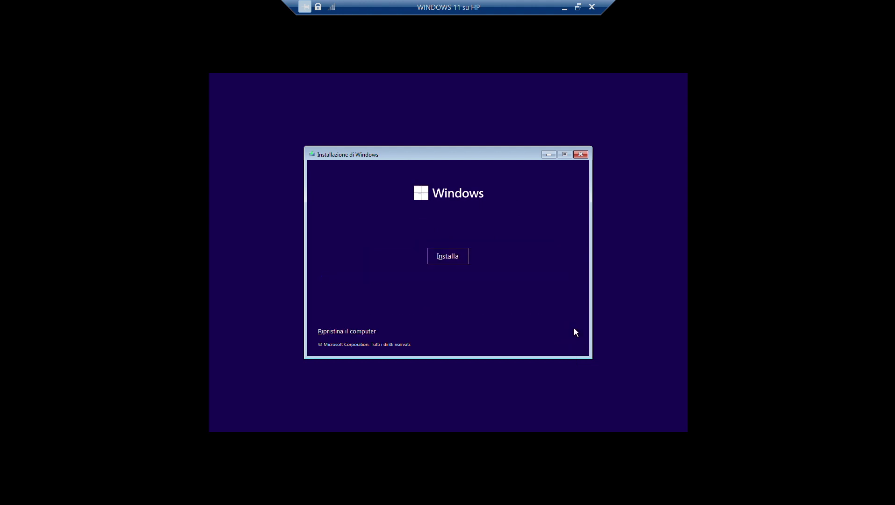
pyautogui.click(448, 260)
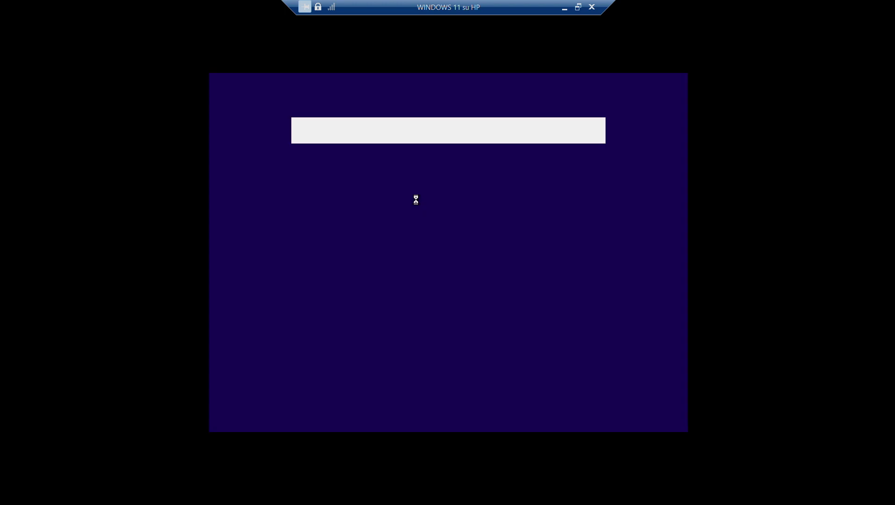
pyautogui.click(484, 334)
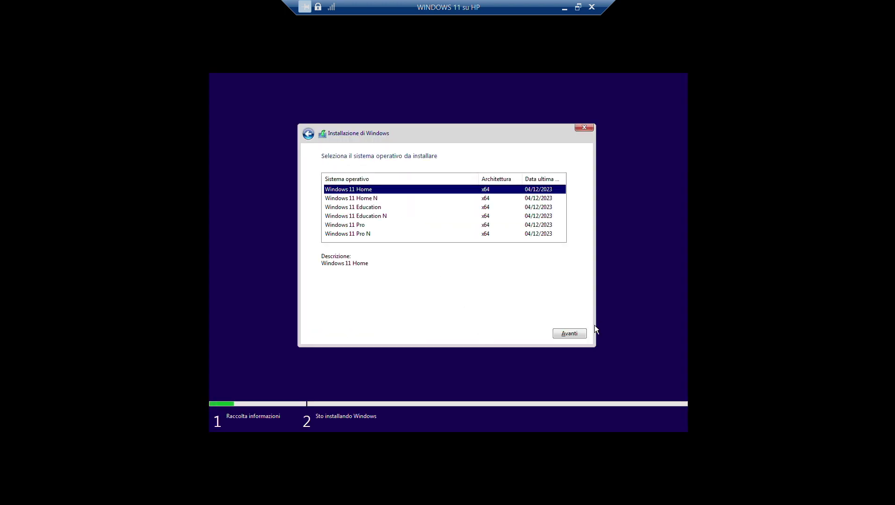
pyautogui.click(572, 331)
pyautogui.click(431, 319)
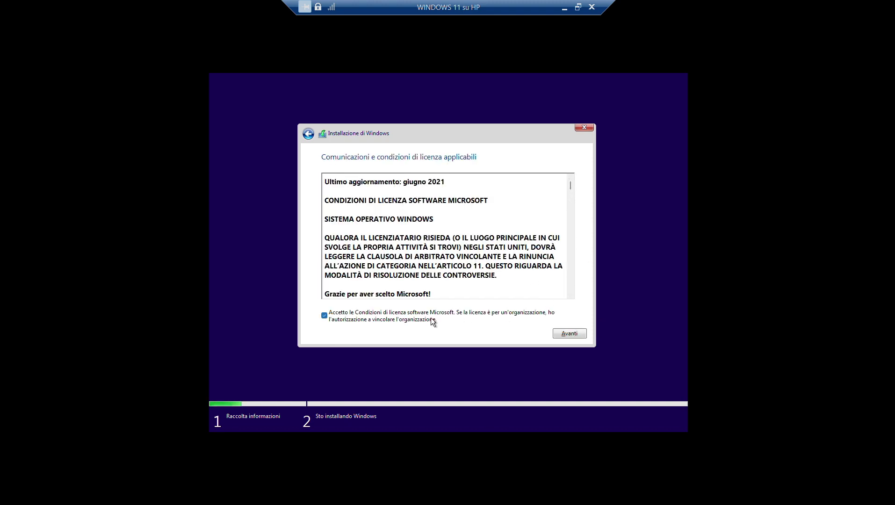
pyautogui.click(568, 332)
pyautogui.click(466, 258)
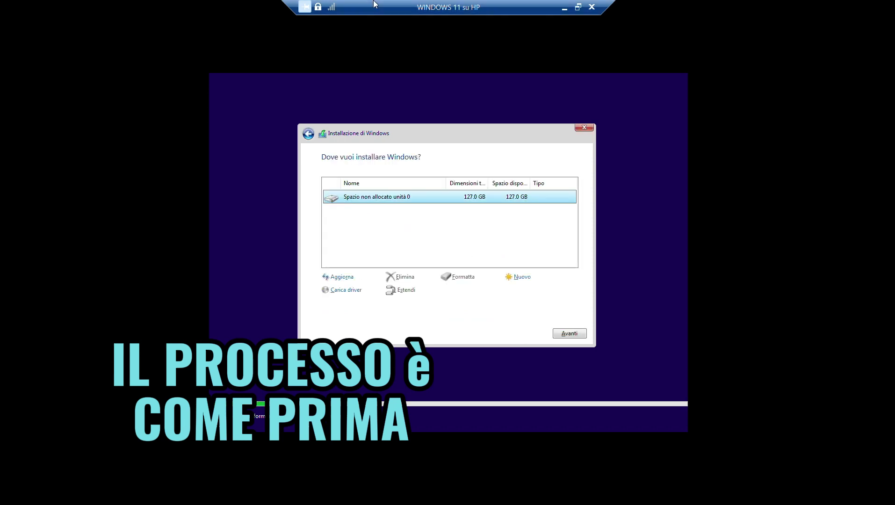
# - Install onto drive 0's 127.0 GB unallocated space and restart when installation finishes
pyautogui.click(566, 330)
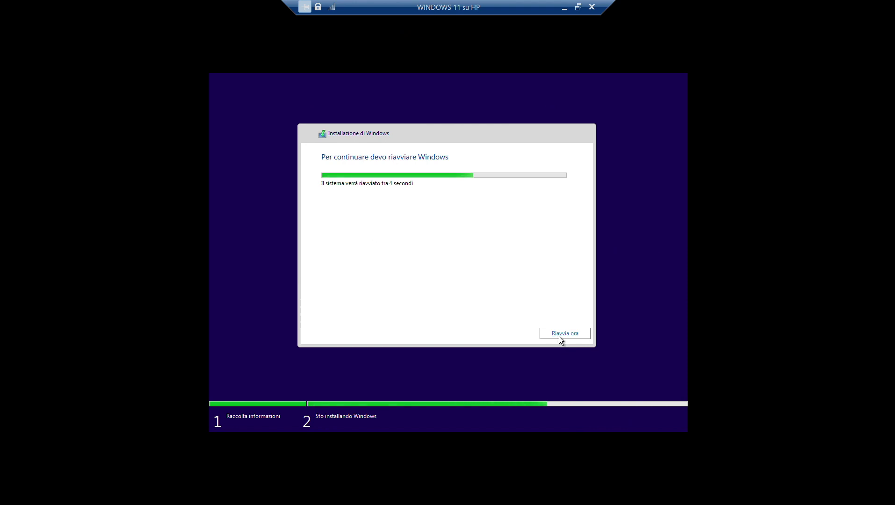
pyautogui.click(559, 336)
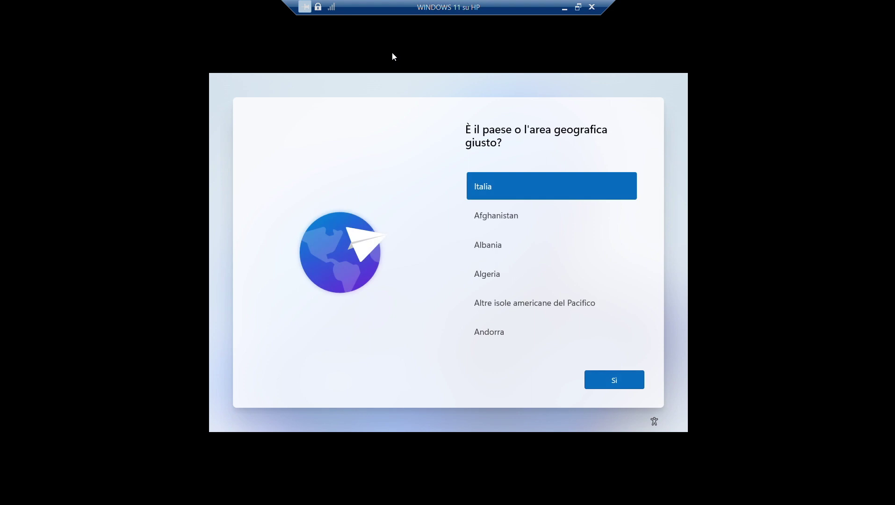
# - Confirm Italia region and Italiano keyboard layout, skipping a second layout
pyautogui.click(612, 382)
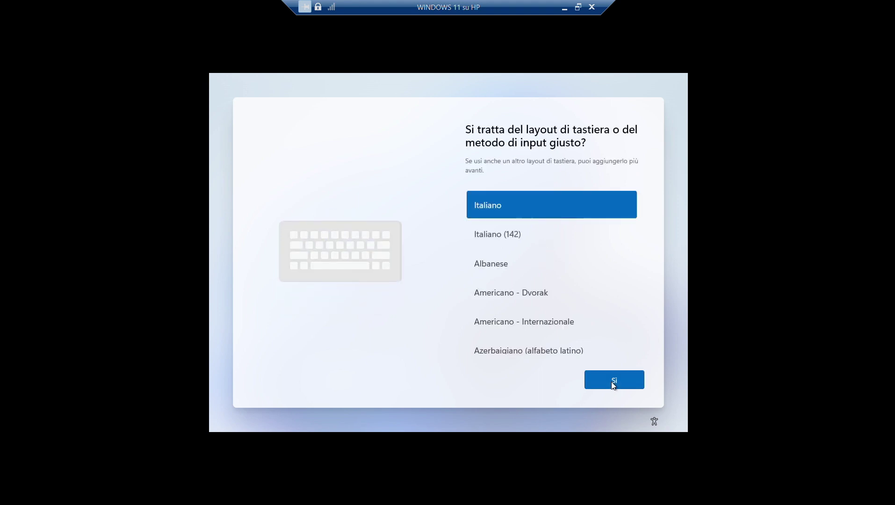
pyautogui.click(611, 382)
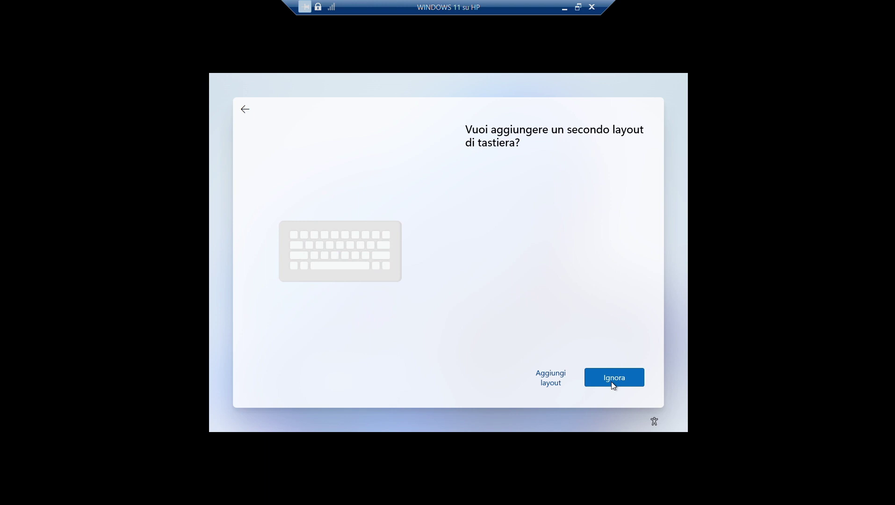
pyautogui.click(611, 382)
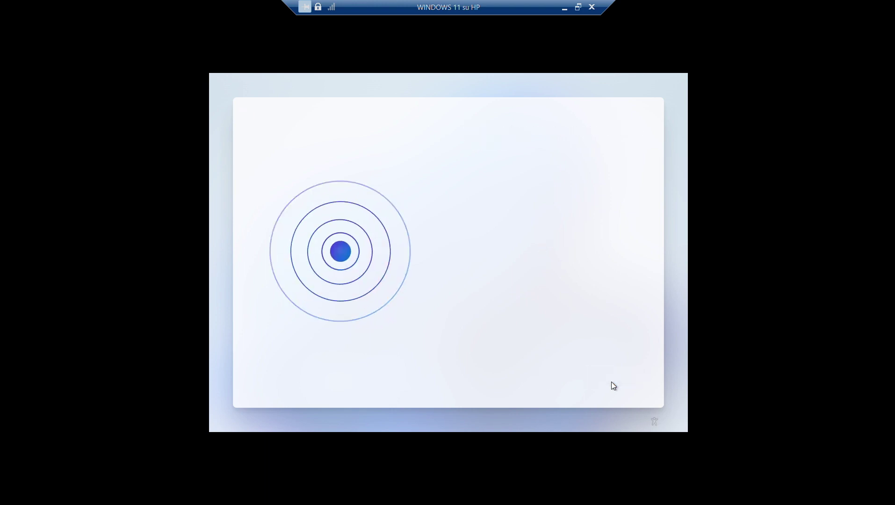
# - Set the VM's network adapter to Default Switch in Settings and continue setup
pyautogui.click(578, 7)
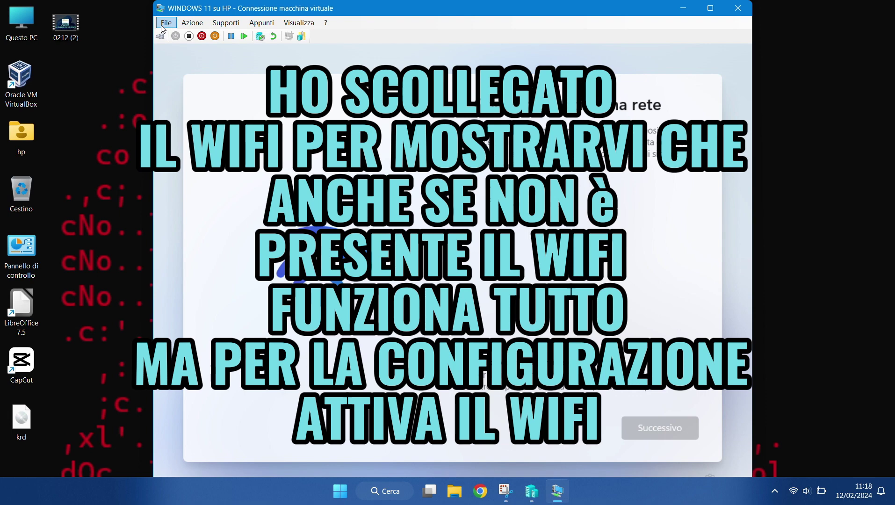
pyautogui.click(166, 22)
pyautogui.click(172, 34)
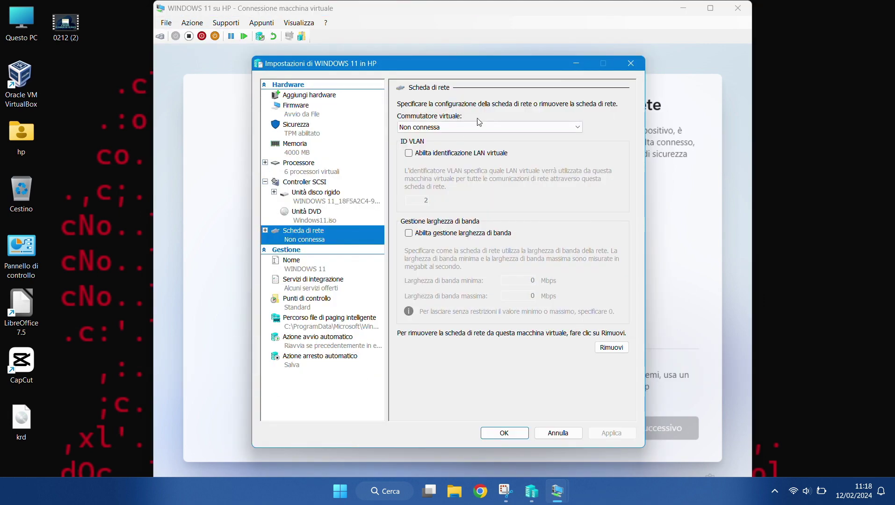
pyautogui.click(464, 129)
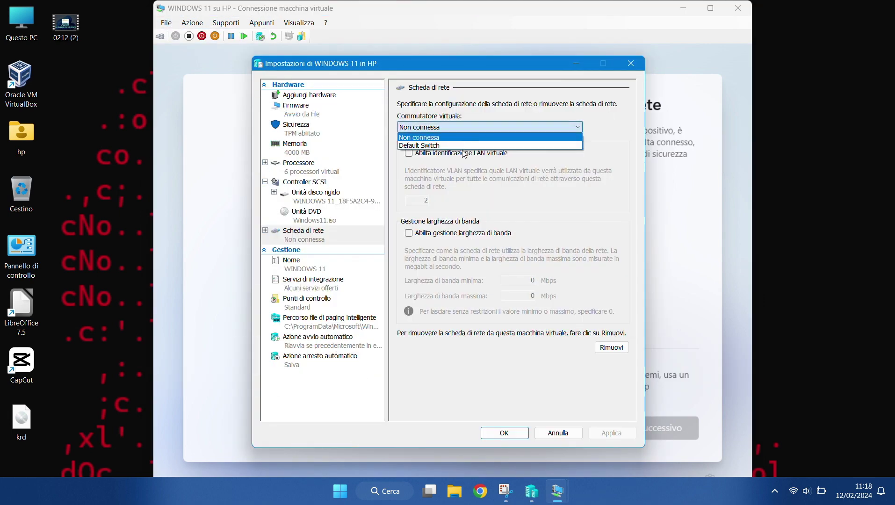
pyautogui.click(464, 146)
pyautogui.click(617, 435)
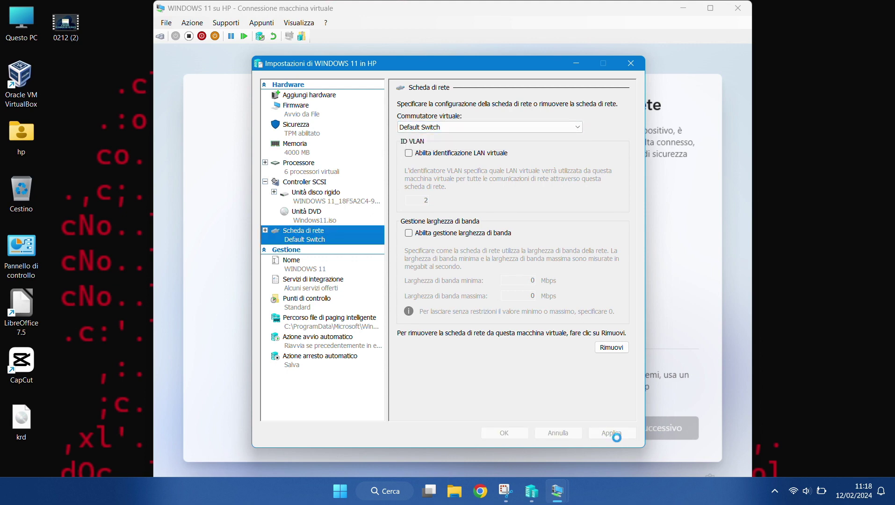
pyautogui.click(504, 433)
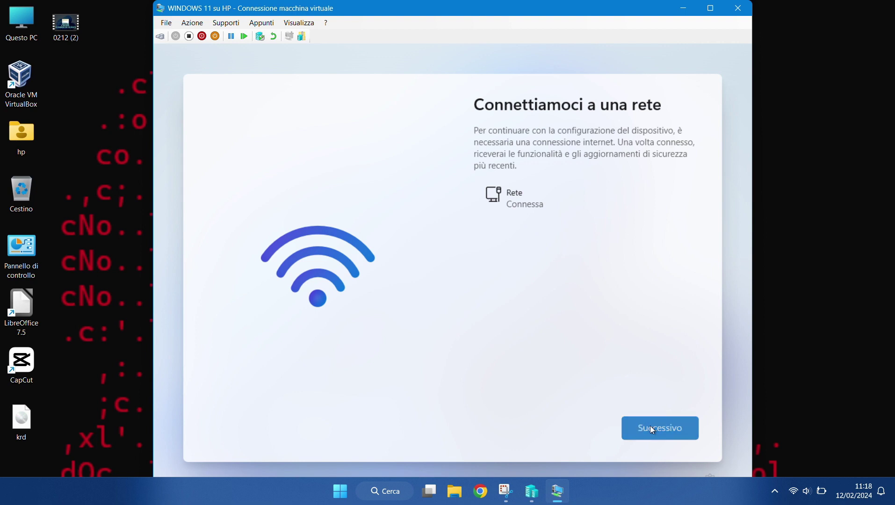
pyautogui.click(650, 427)
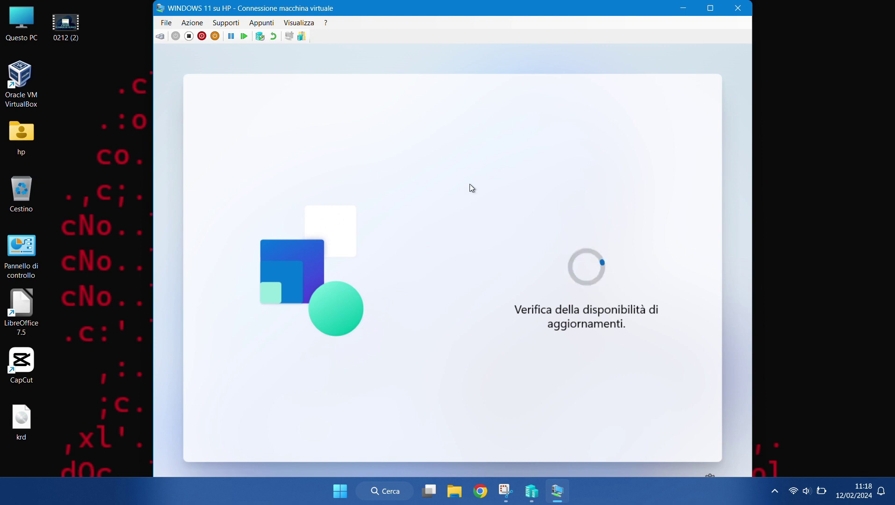
pyautogui.moveTo(397, 14); pyautogui.dragTo(412, 14)
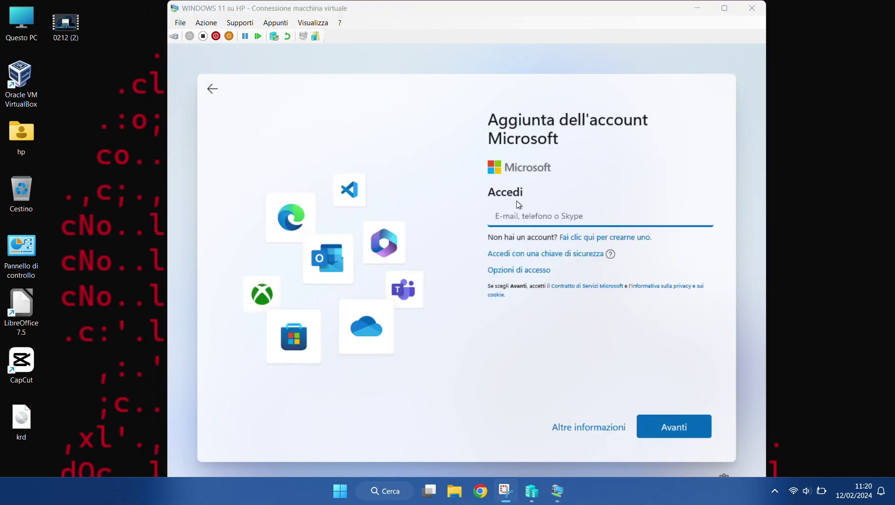
# - Sign in with the Microsoft account e-mail and password, then restore from this PC's backup
pyautogui.click(523, 215)
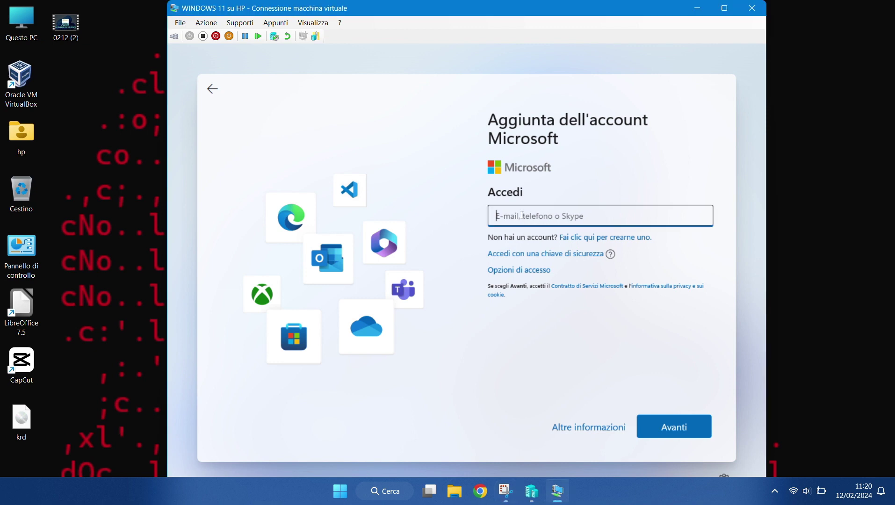
pyautogui.write('gi')
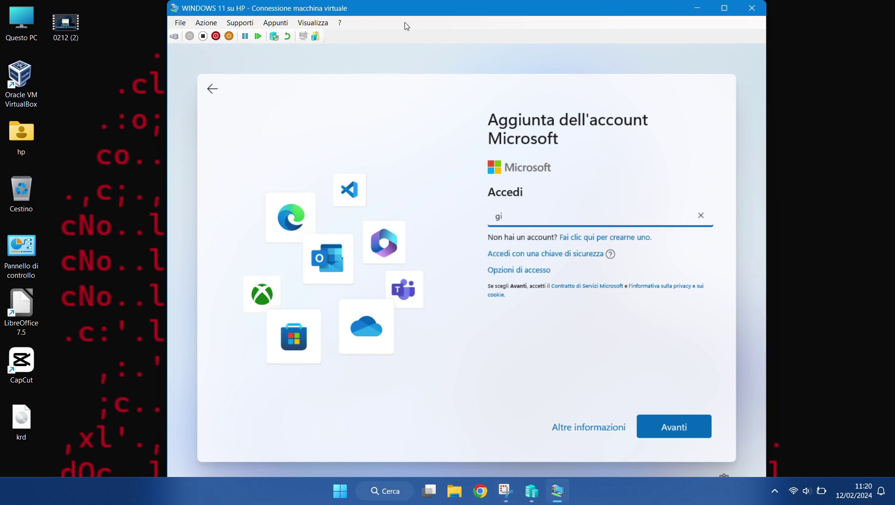
pyautogui.click(533, 210)
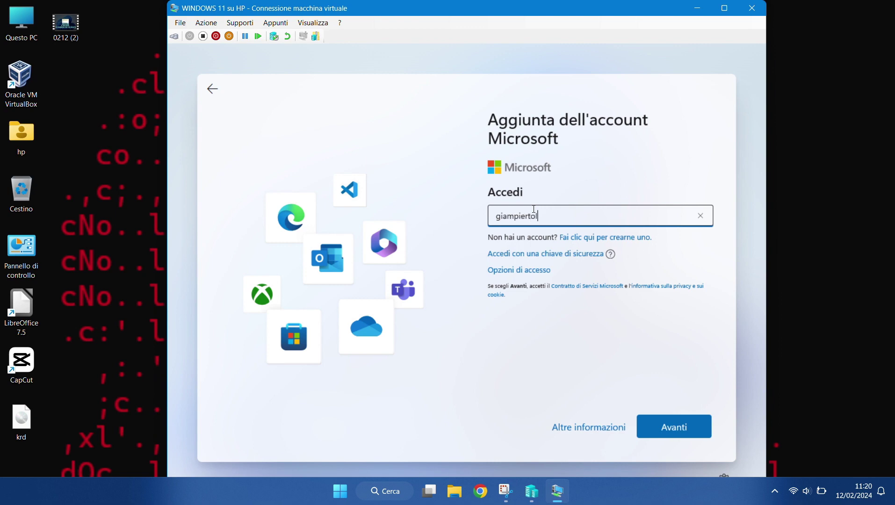
pyautogui.press('Return')
pyautogui.write('••')
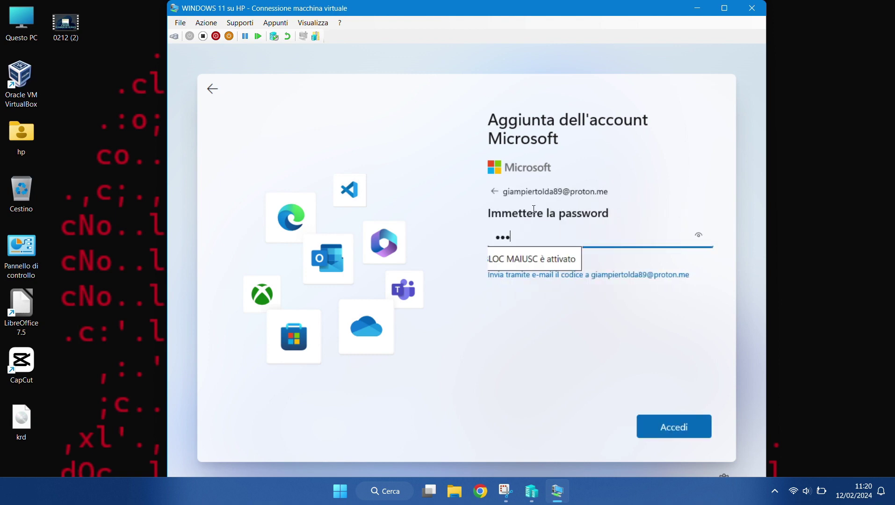
pyautogui.write('•••')
pyautogui.press('Return')
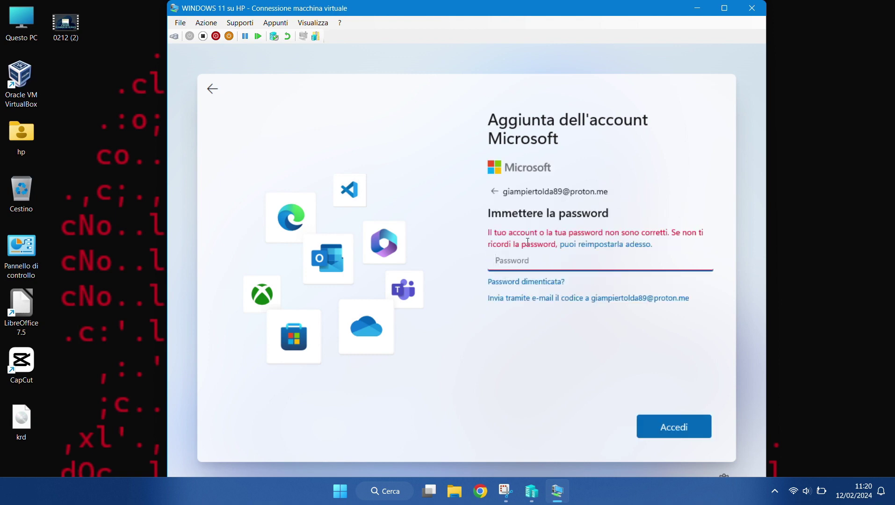
pyautogui.write('•••')
pyautogui.press('Return')
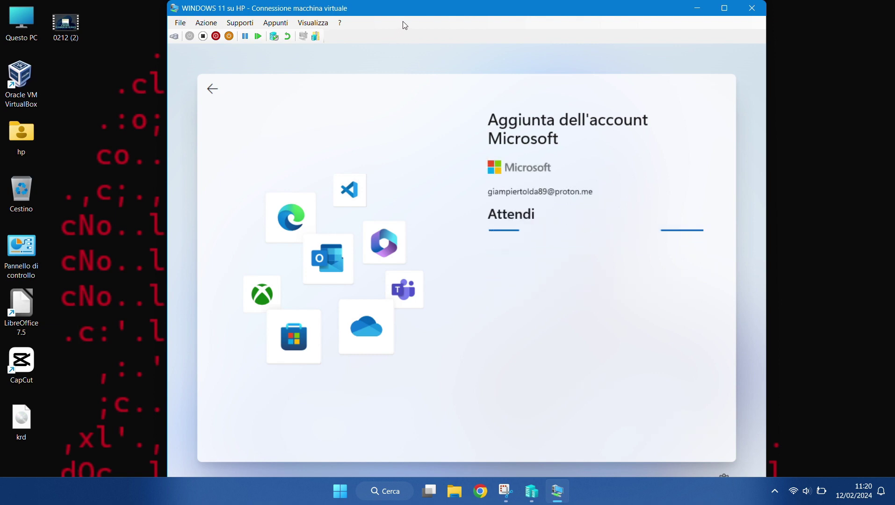
pyautogui.click(653, 426)
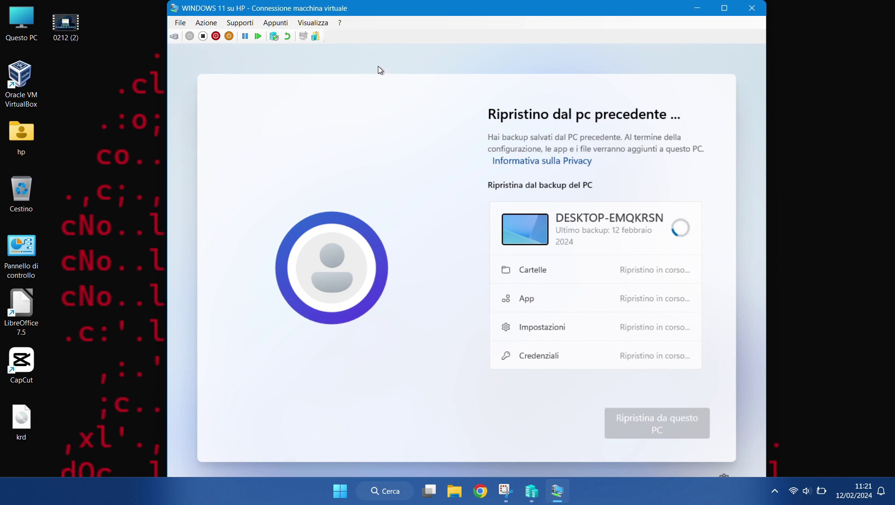
# - Create a Windows Hello PIN including letters and symbols, entering and confirming it
pyautogui.click(397, 22)
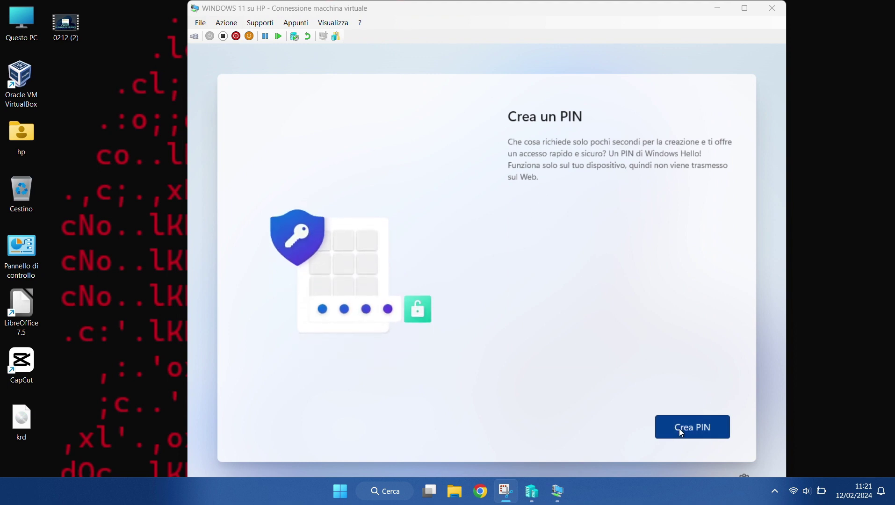
pyautogui.click(681, 431)
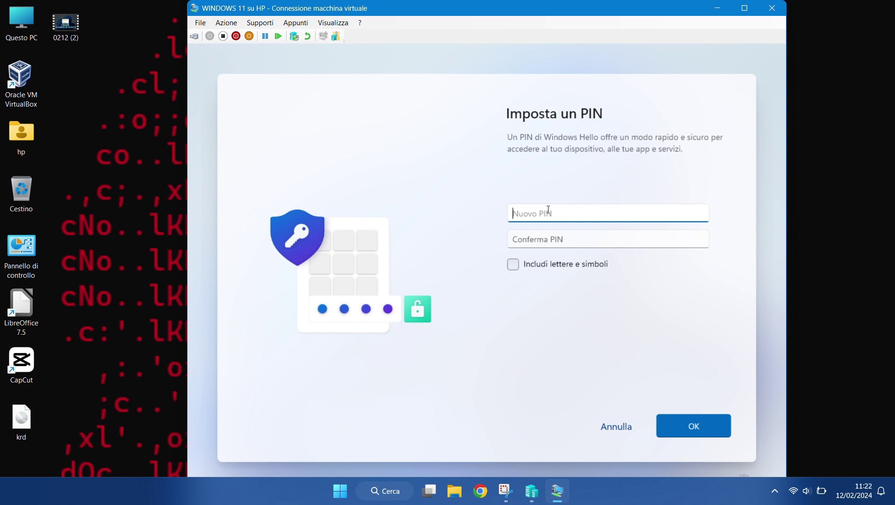
pyautogui.click(522, 262)
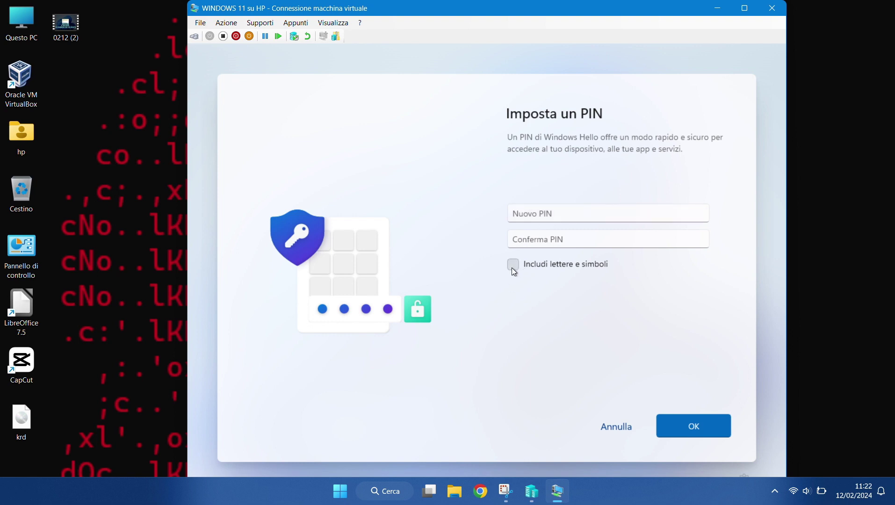
pyautogui.click(524, 215)
pyautogui.write('•')
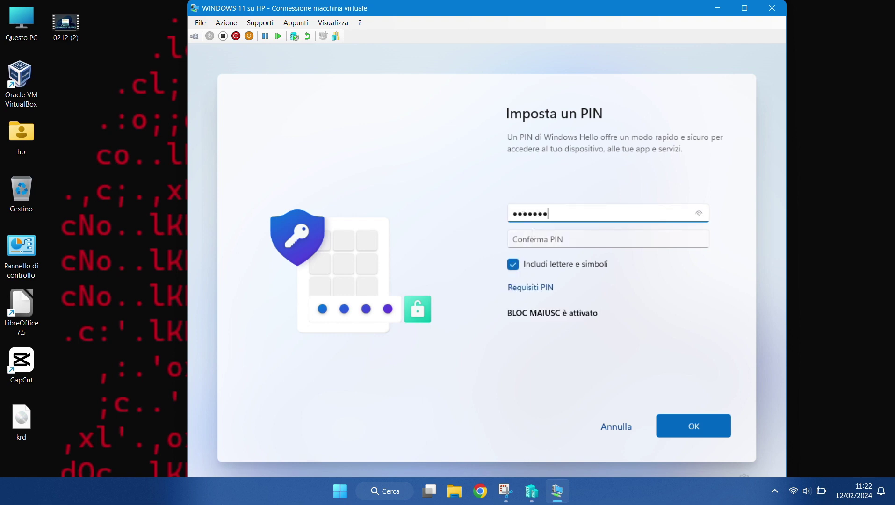
pyautogui.click(533, 233)
pyautogui.write('•')
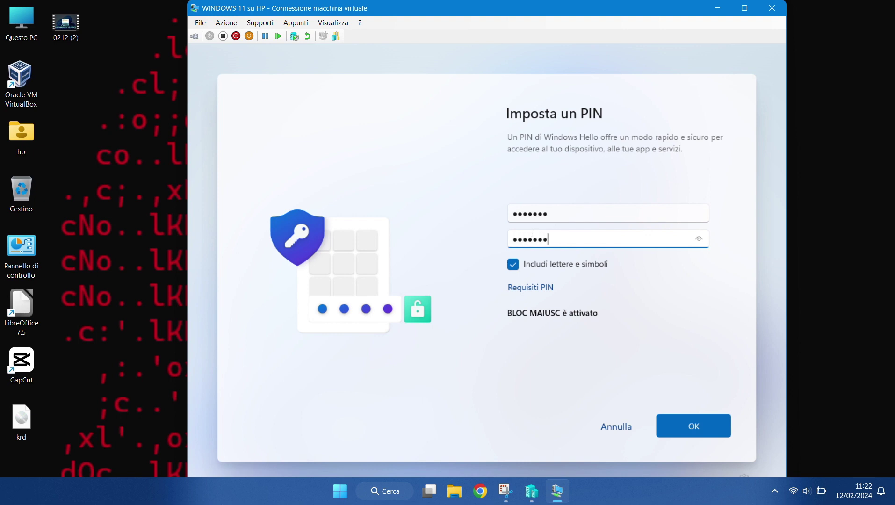
pyautogui.press('Return')
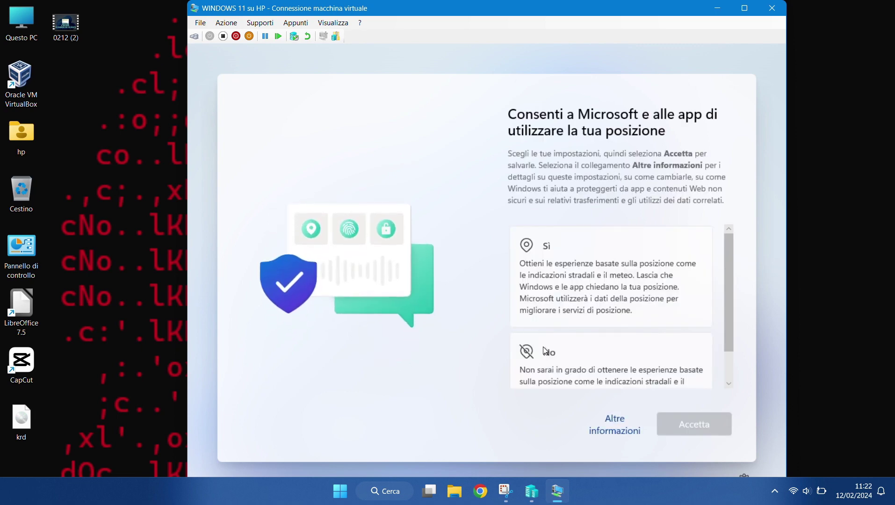
# - Refuse location access, skip interests and QR code, and keep files only on this PC
pyautogui.click(546, 350)
pyautogui.click(694, 424)
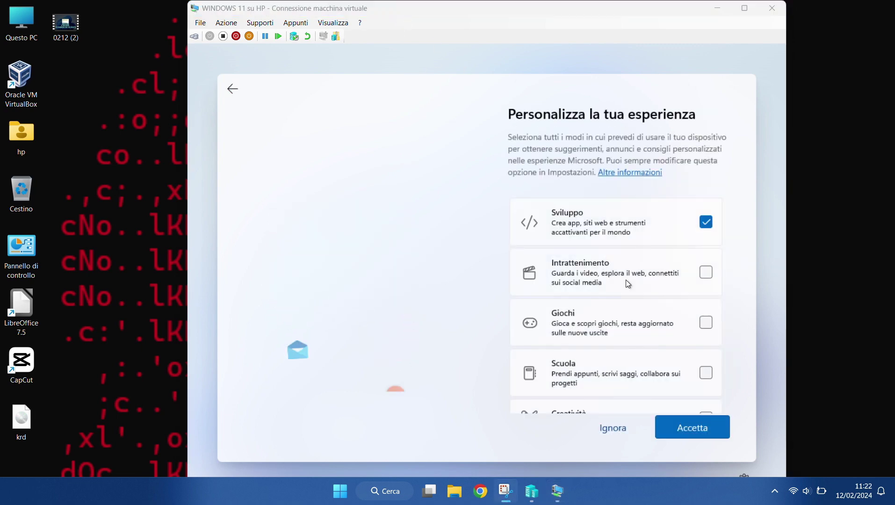
pyautogui.click(613, 428)
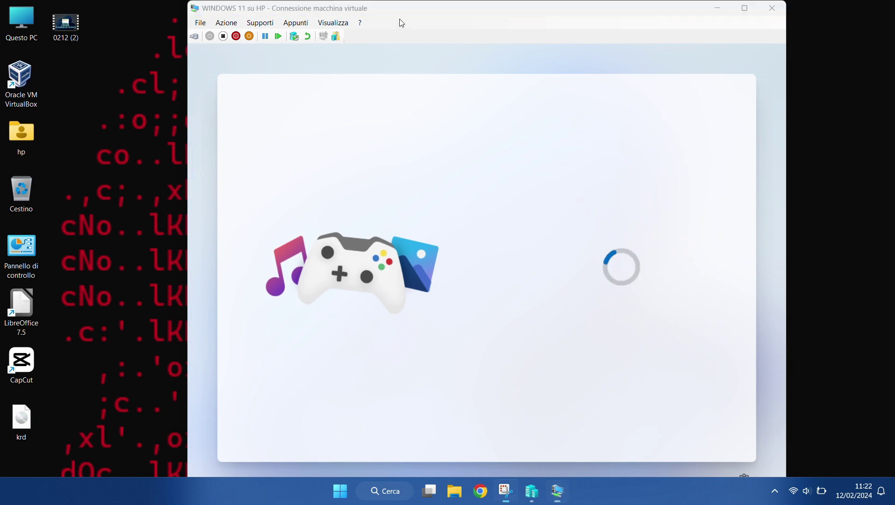
pyautogui.click(611, 435)
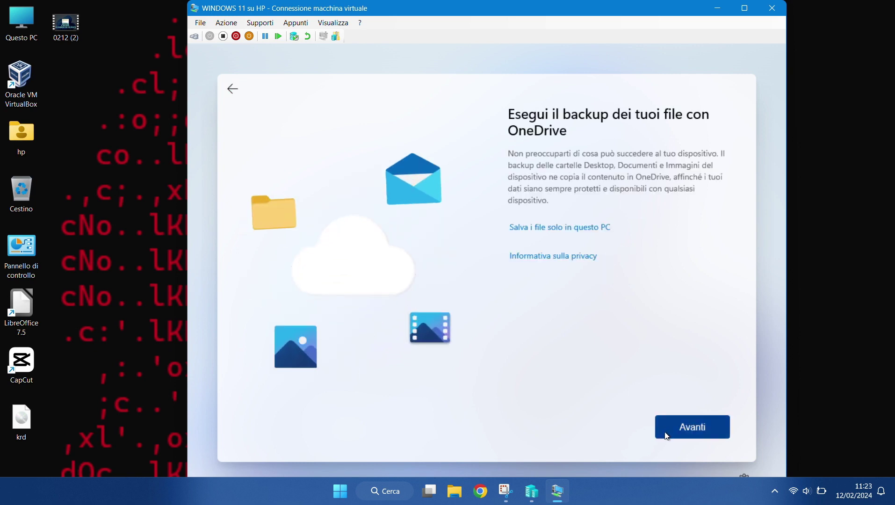
pyautogui.click(572, 228)
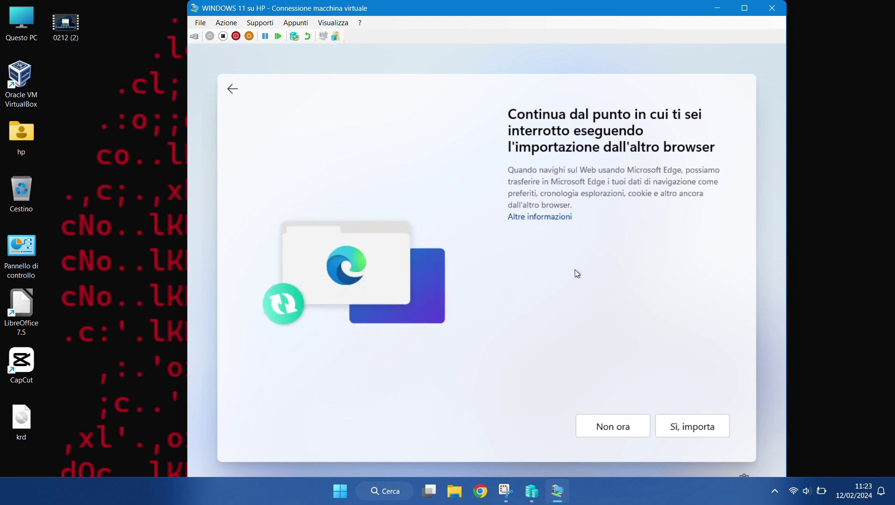
# - Decline browser import, Microsoft 365 trial, OneDrive storage and PC Game Pass offers
pyautogui.click(609, 419)
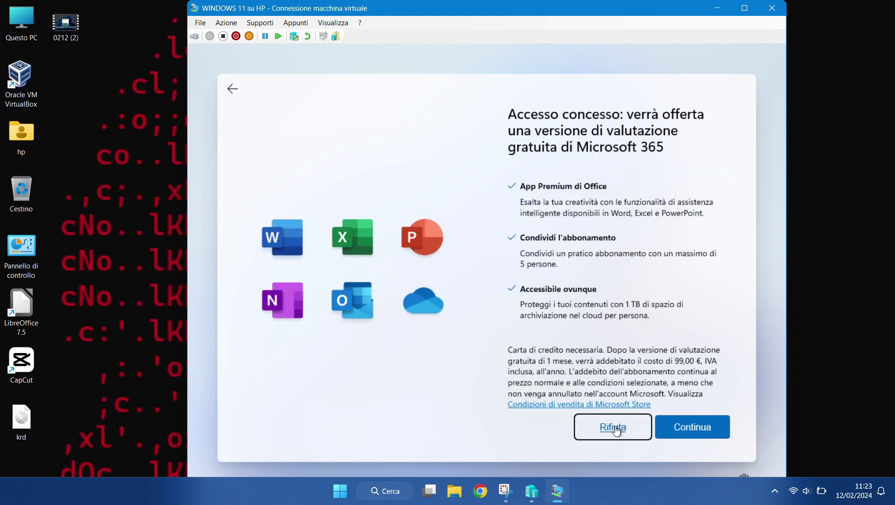
pyautogui.click(617, 431)
pyautogui.click(615, 427)
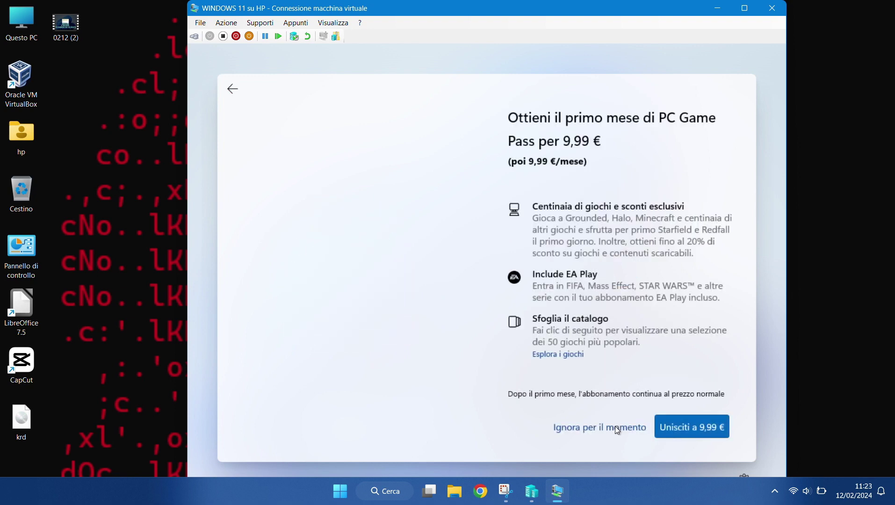
pyautogui.click(616, 428)
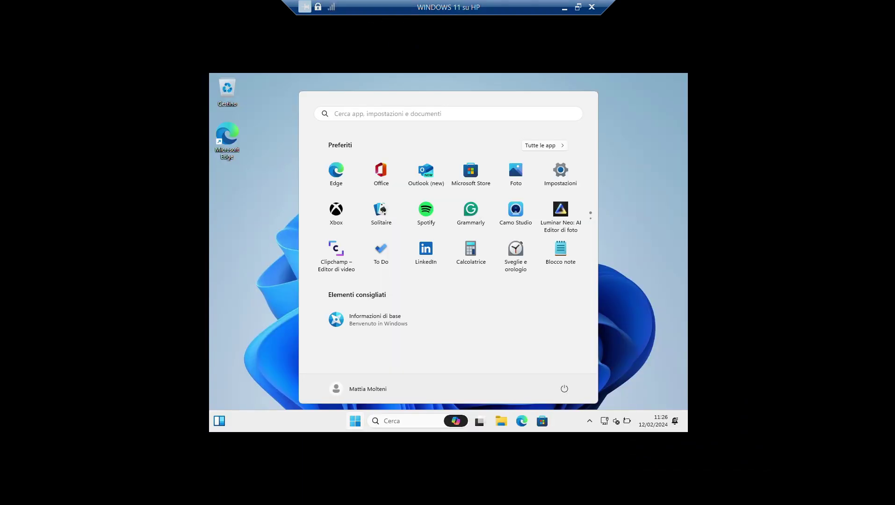
# - In the guest's Impostazioni schermo page, set Risoluzione dello schermo to 1920 x 1080 and keep the change
pyautogui.click(259, 100)
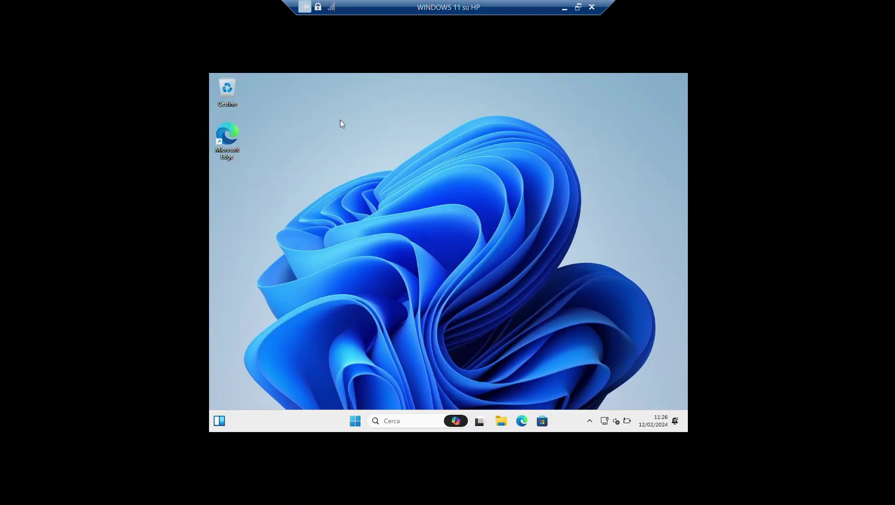
pyautogui.rightClick(371, 136)
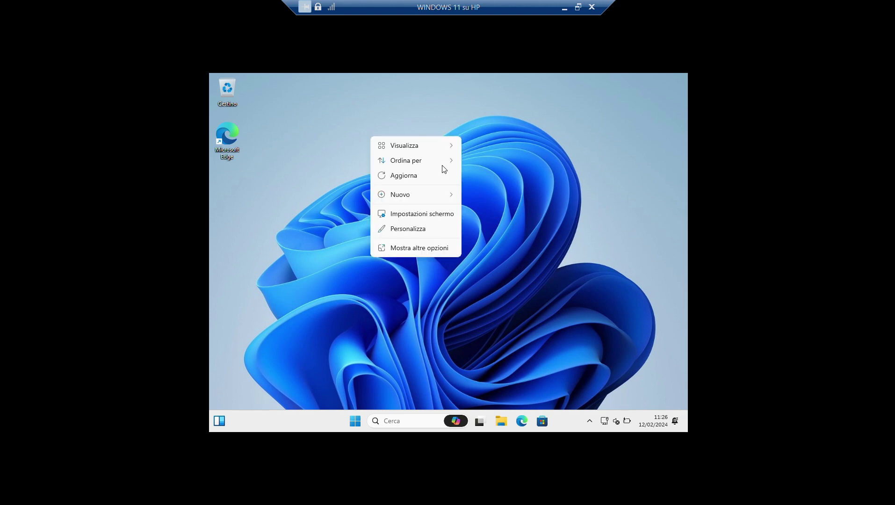
pyautogui.click(438, 218)
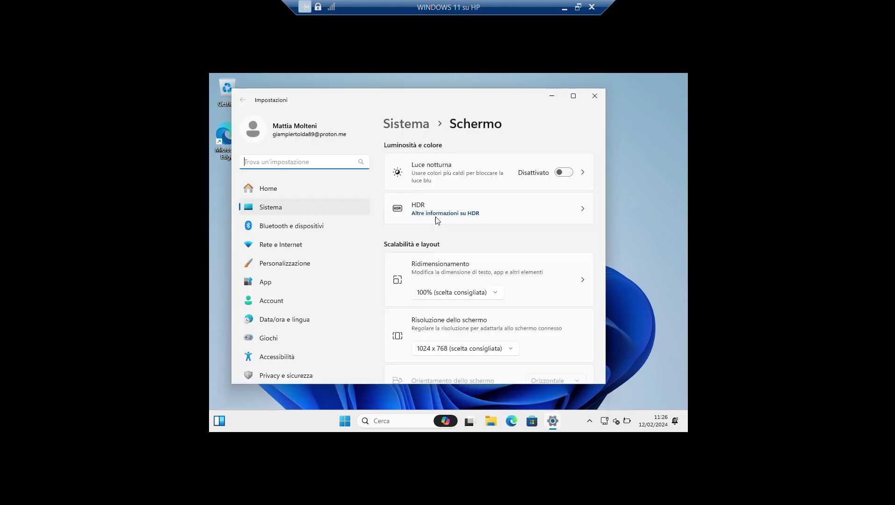
pyautogui.click(564, 95)
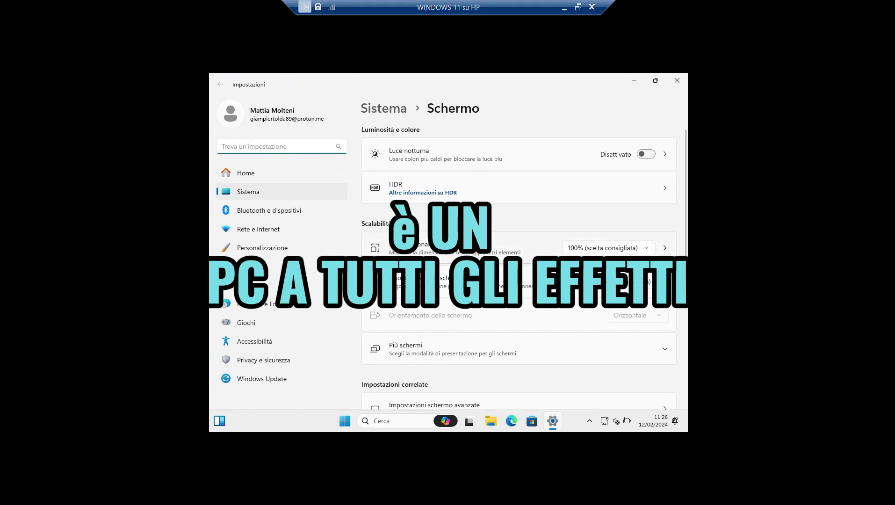
pyautogui.click(629, 281)
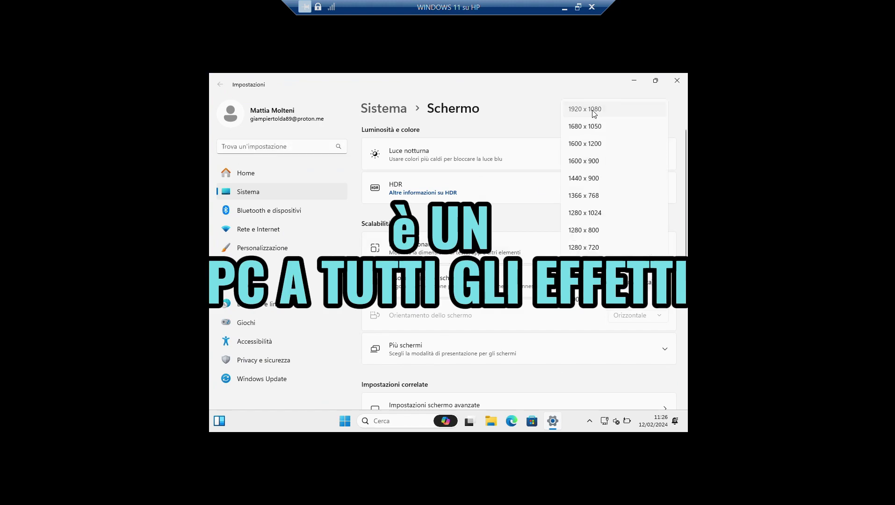
pyautogui.click(593, 108)
pyautogui.click(429, 267)
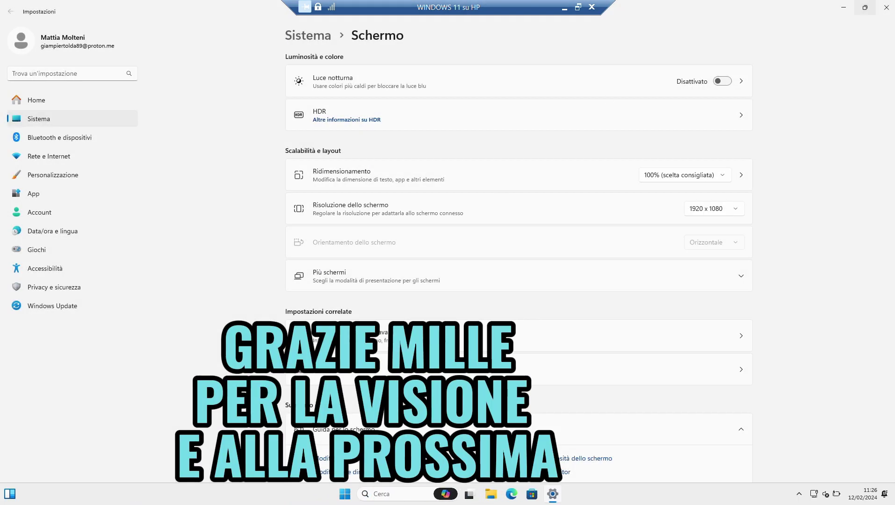